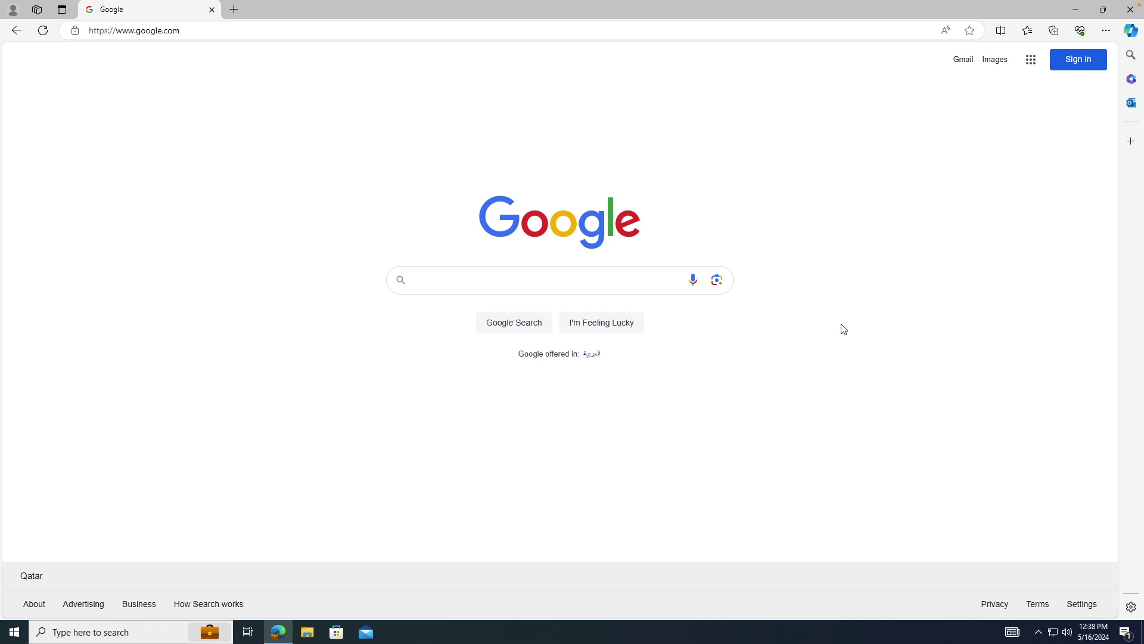
# Search Google for "kvms pro" and open the CP Plus software page at bd.cpplusworld.com
pyautogui.click(448, 269)
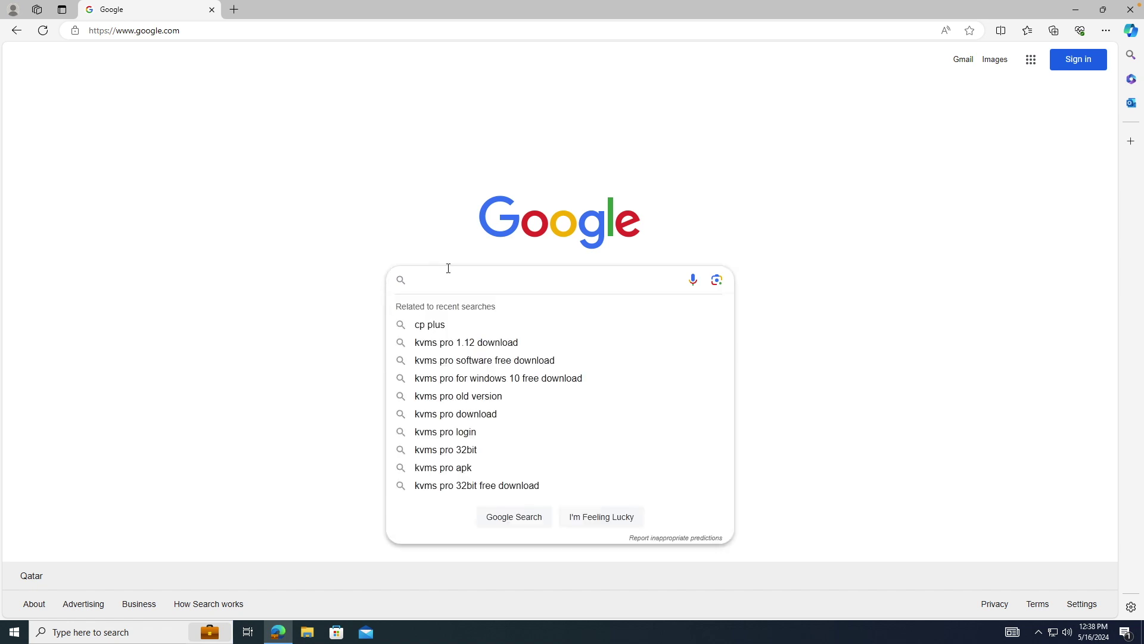
pyautogui.write('k')
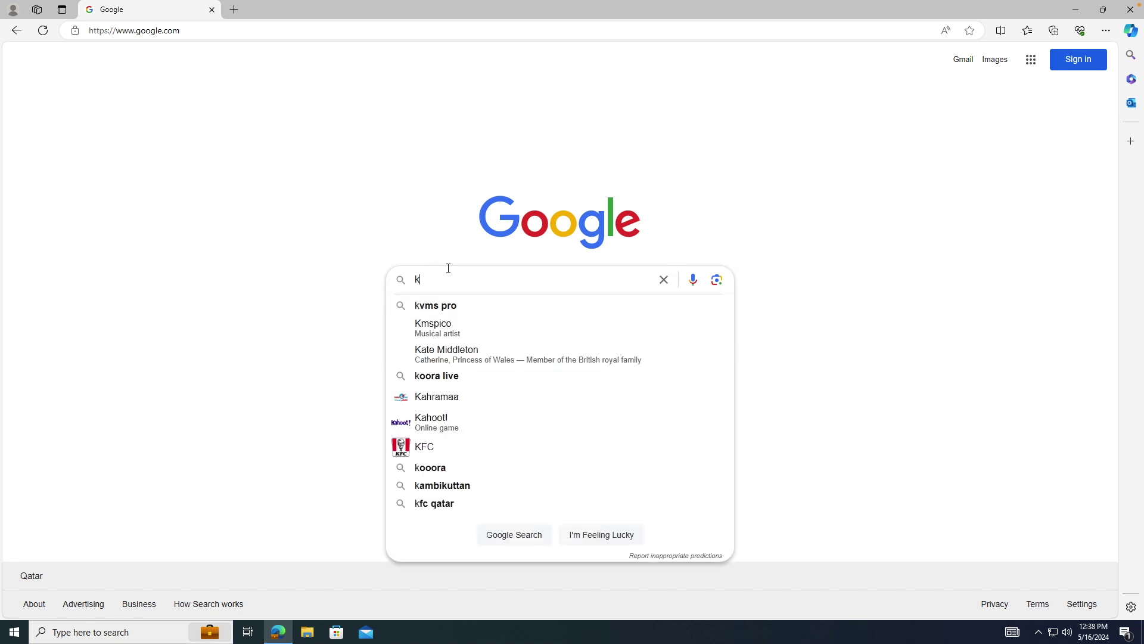
pyautogui.write('vms pro')
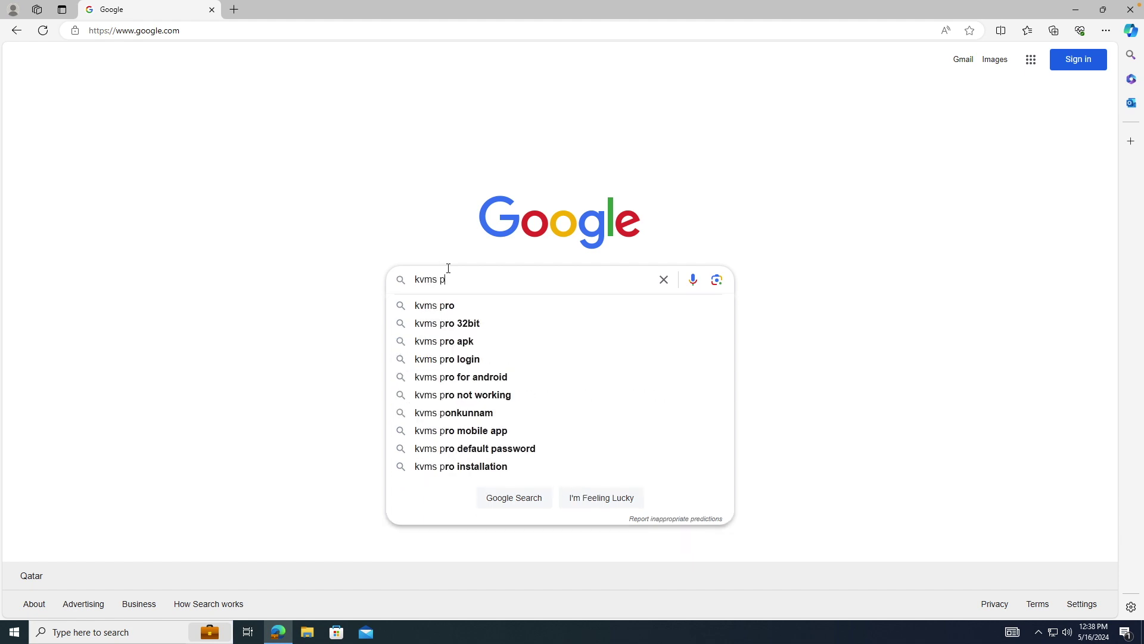
pyautogui.click(439, 306)
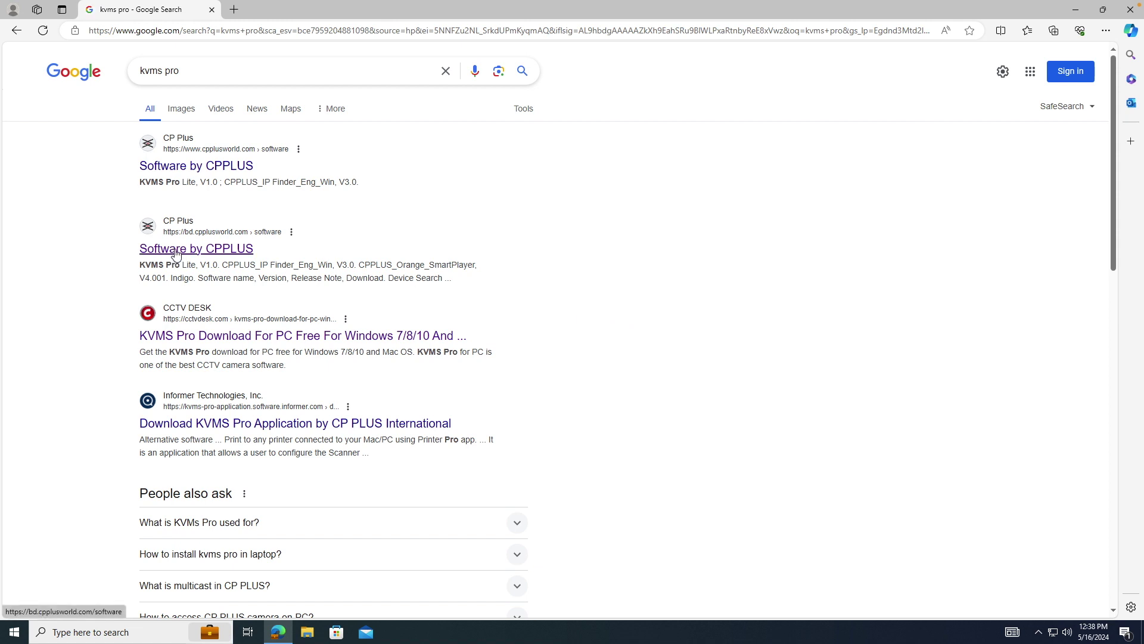
pyautogui.click(176, 254)
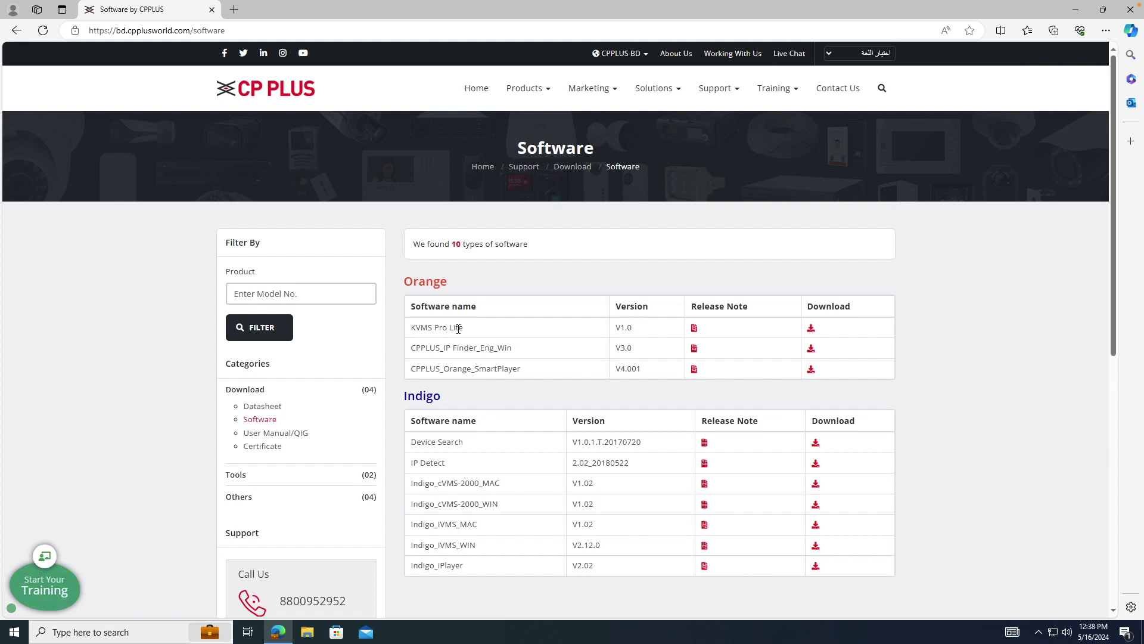
# Start downloading KVMS Pro Lite V1.0 from the Orange software list and cancel the duplicate download
pyautogui.click(812, 332)
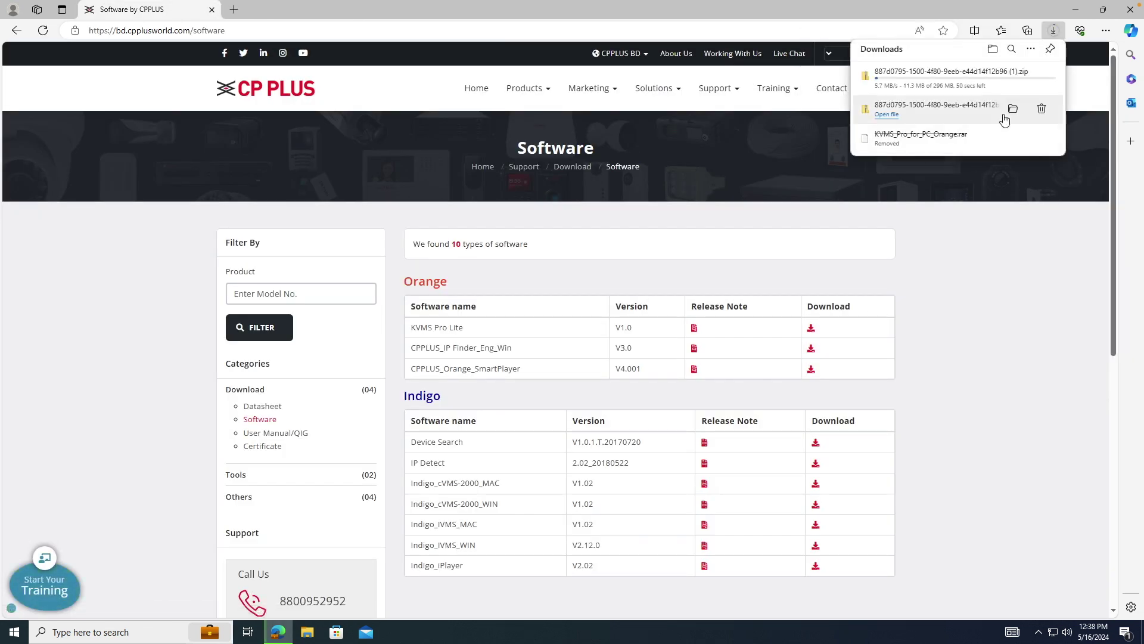
pyautogui.click(1041, 75)
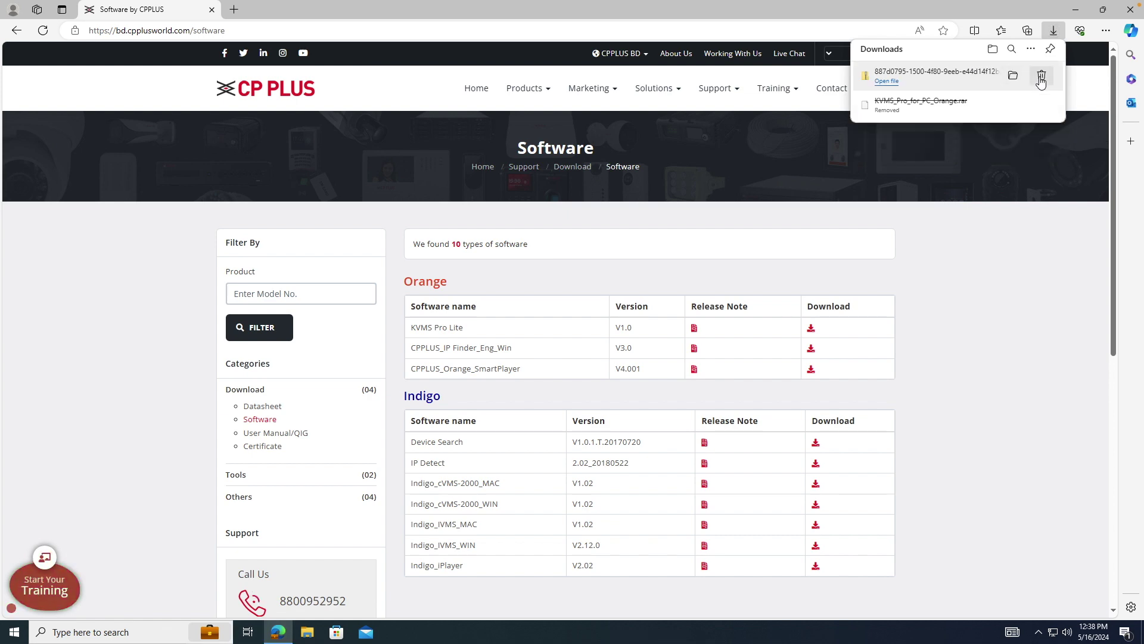
# Switch to File Explorer and extract the downloaded 887d0795-1500-4f80-9eeb-e44d14f12b96 archive within the Downloads folder
pyautogui.click(1076, 10)
pyautogui.click(307, 632)
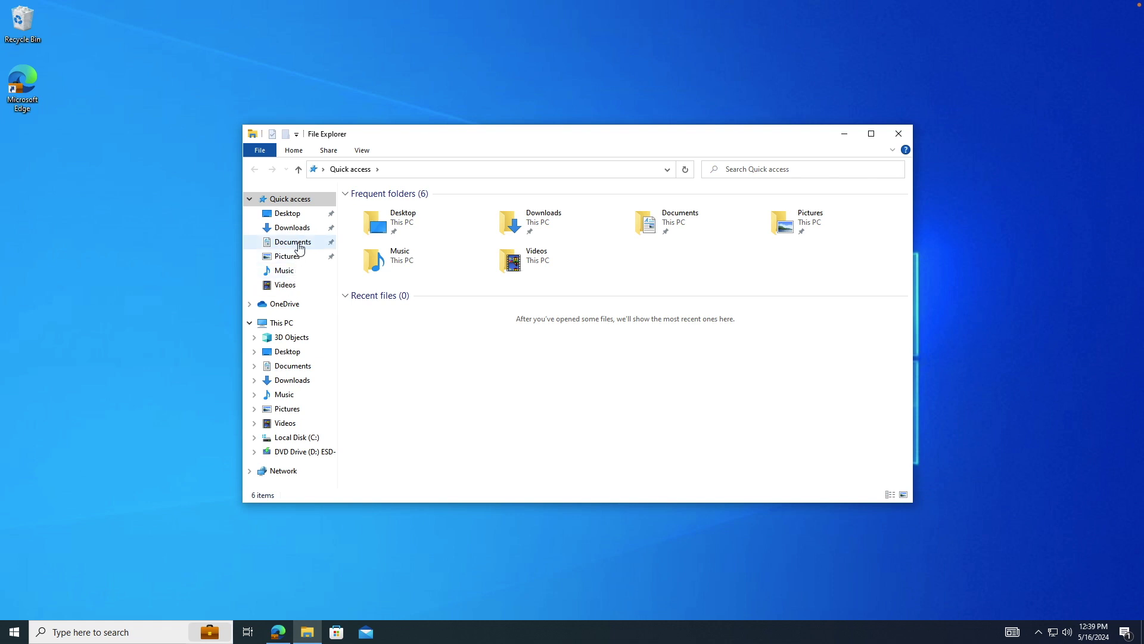
pyautogui.click(291, 227)
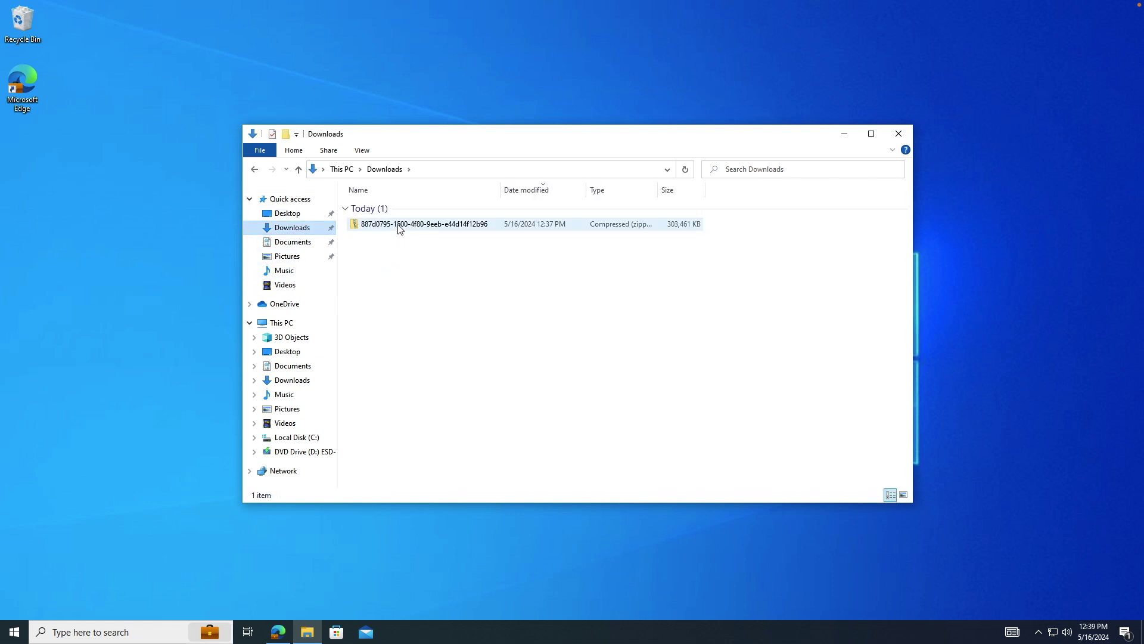
pyautogui.rightClick(398, 228)
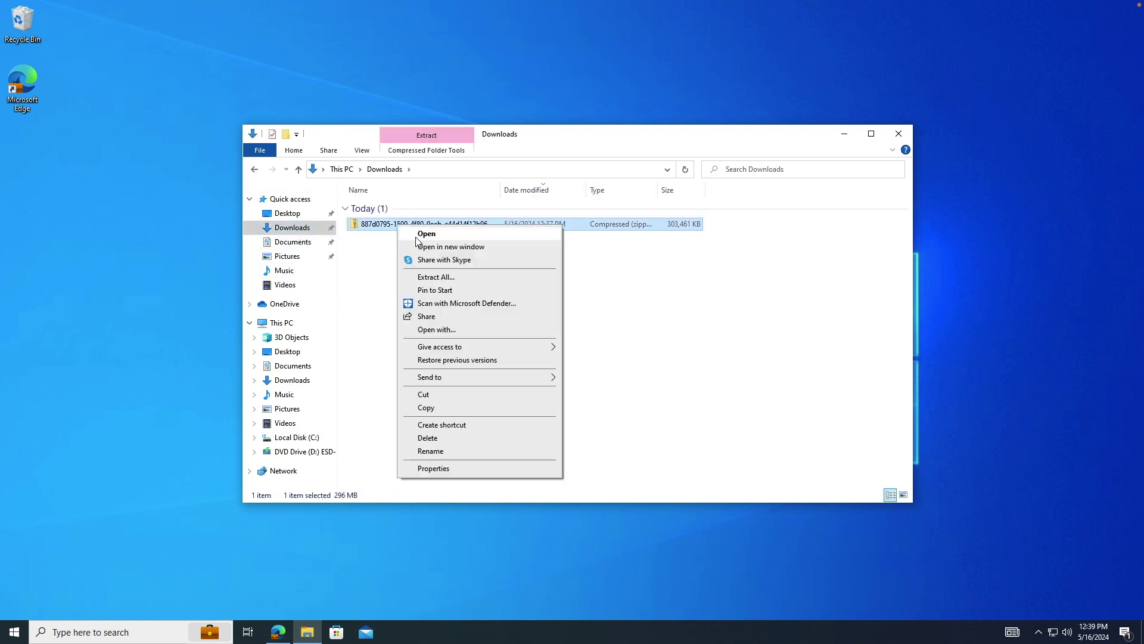
pyautogui.click(434, 279)
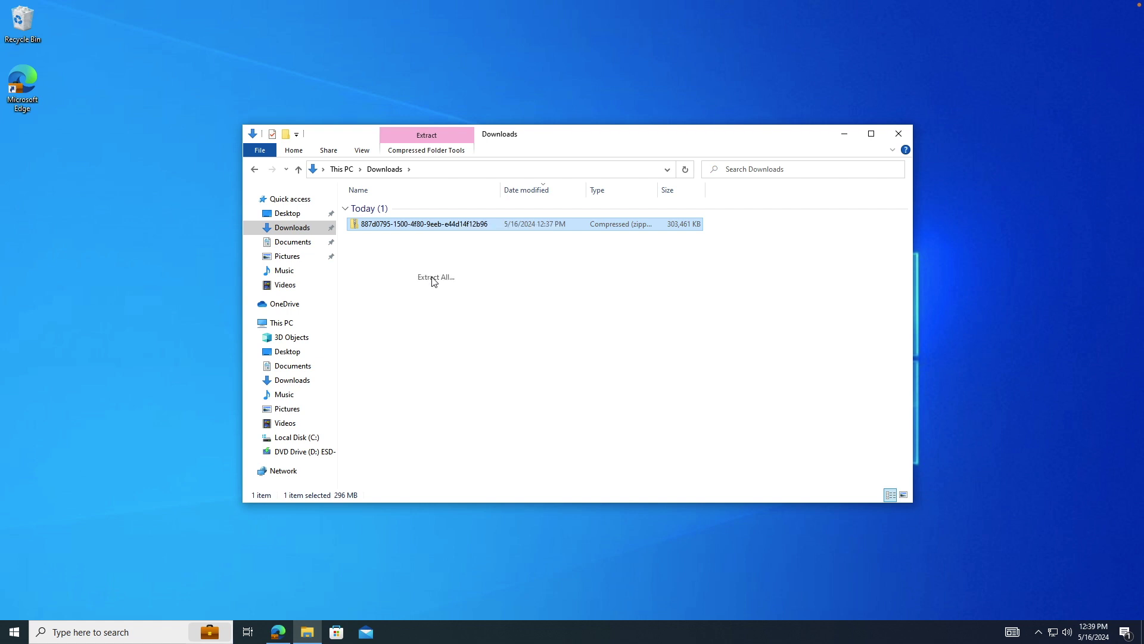
pyautogui.click(667, 431)
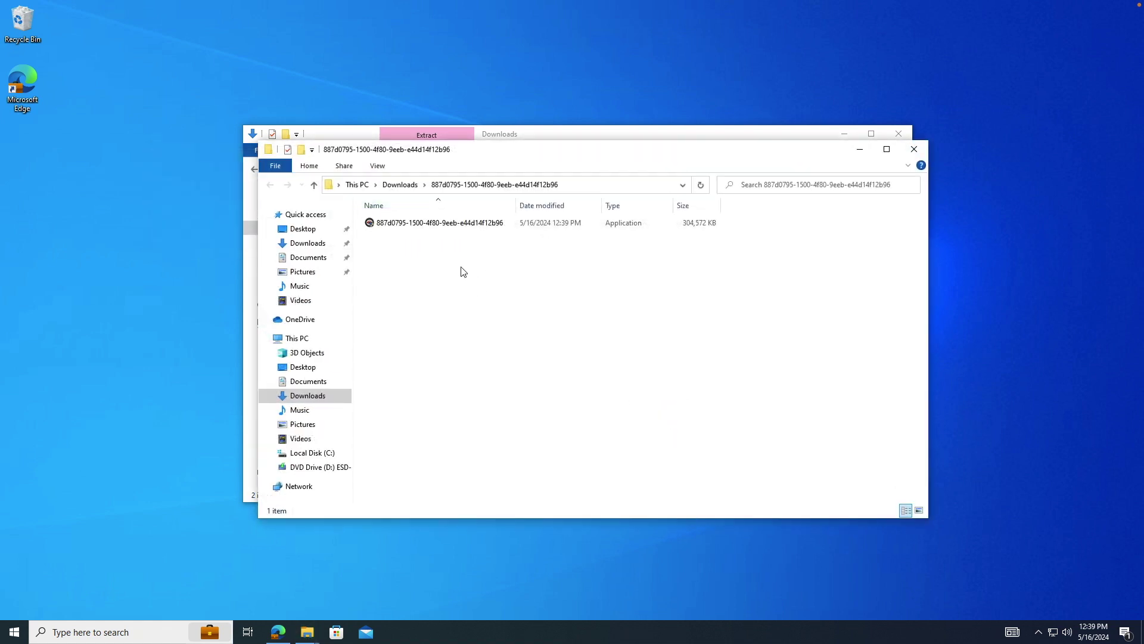
# Run the extracted 887d0795-1500-4f80-9eeb-e44d14f12b96 installer, granting VMware Fusion microphone access and permission for the installer to change the device
pyautogui.doubleClick(411, 223)
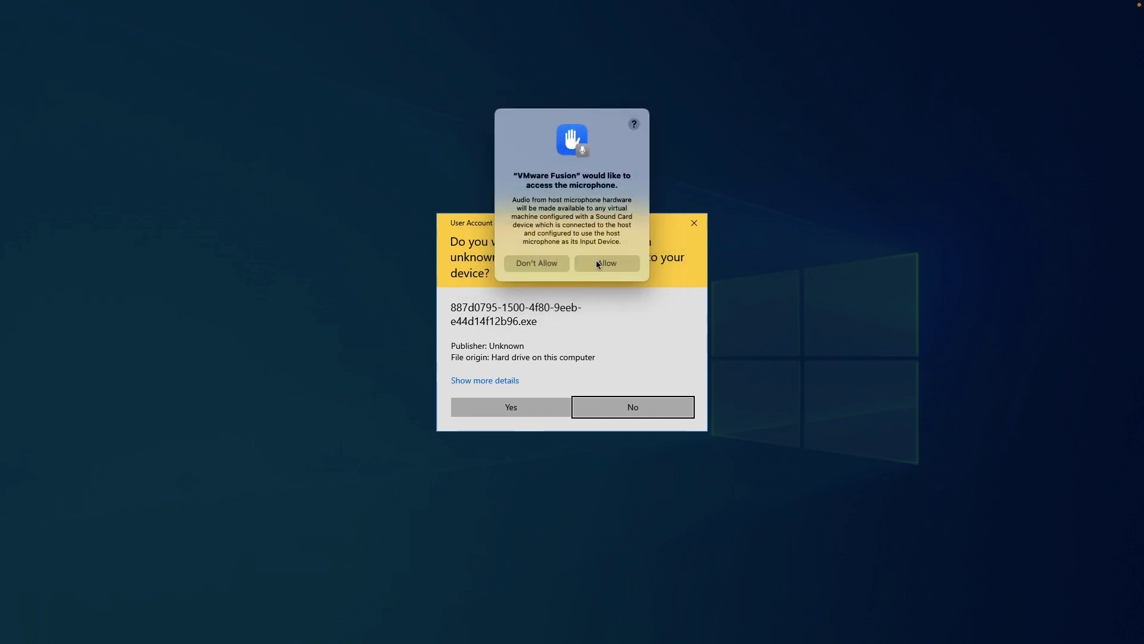
pyautogui.click(598, 261)
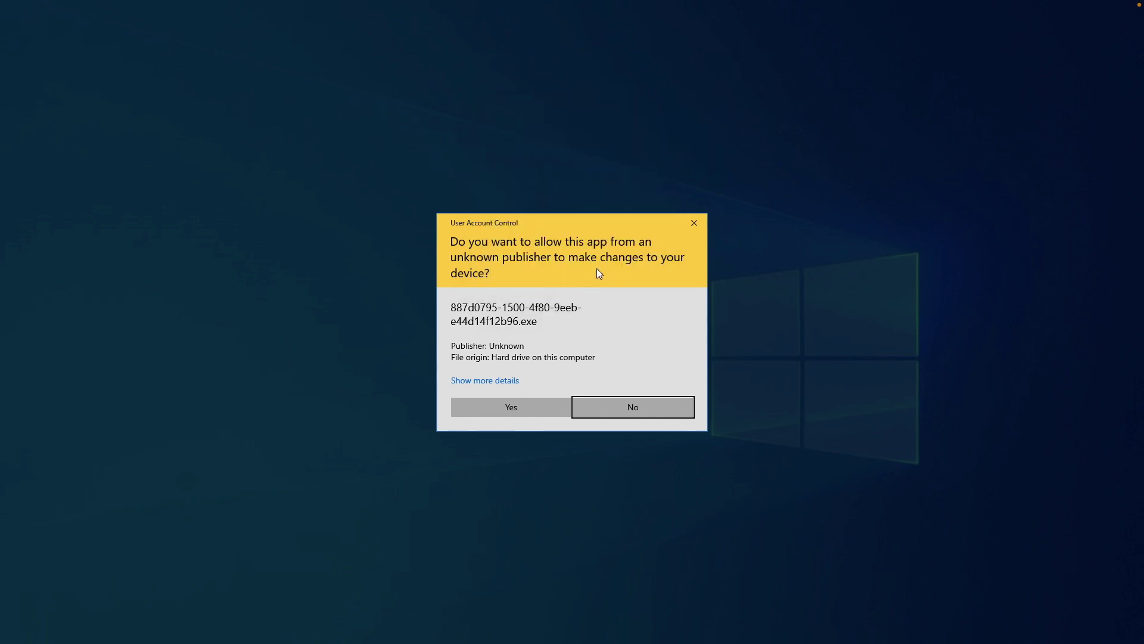
pyautogui.click(519, 406)
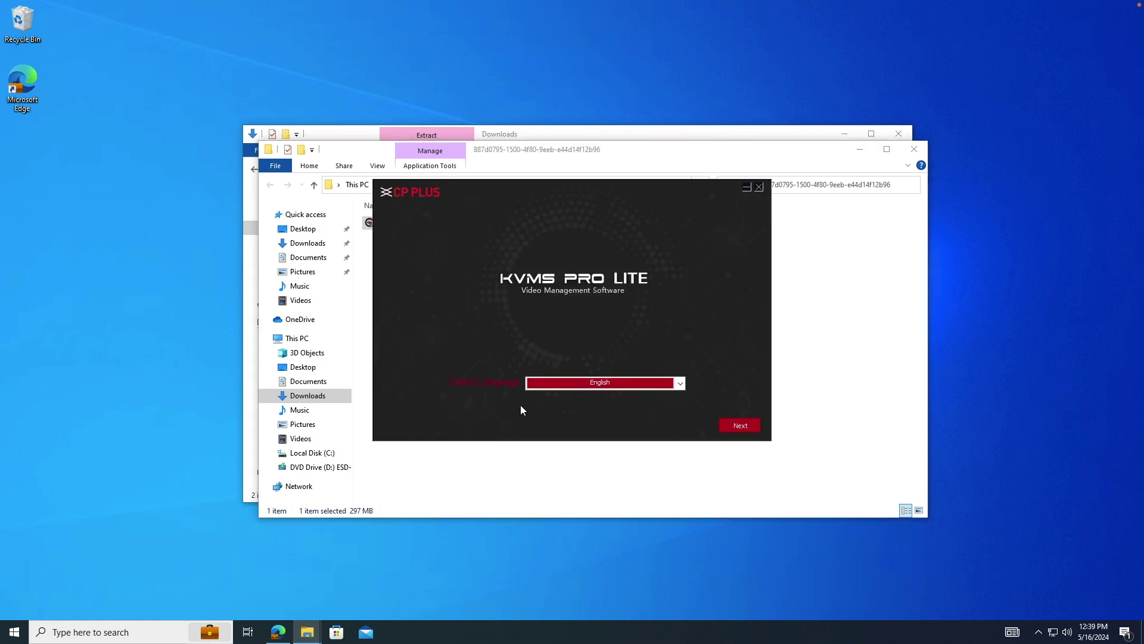
# Install KVMS Pro Lite in English to the default path with a desktop shortcut and close the setup and folder windows
pyautogui.click(738, 426)
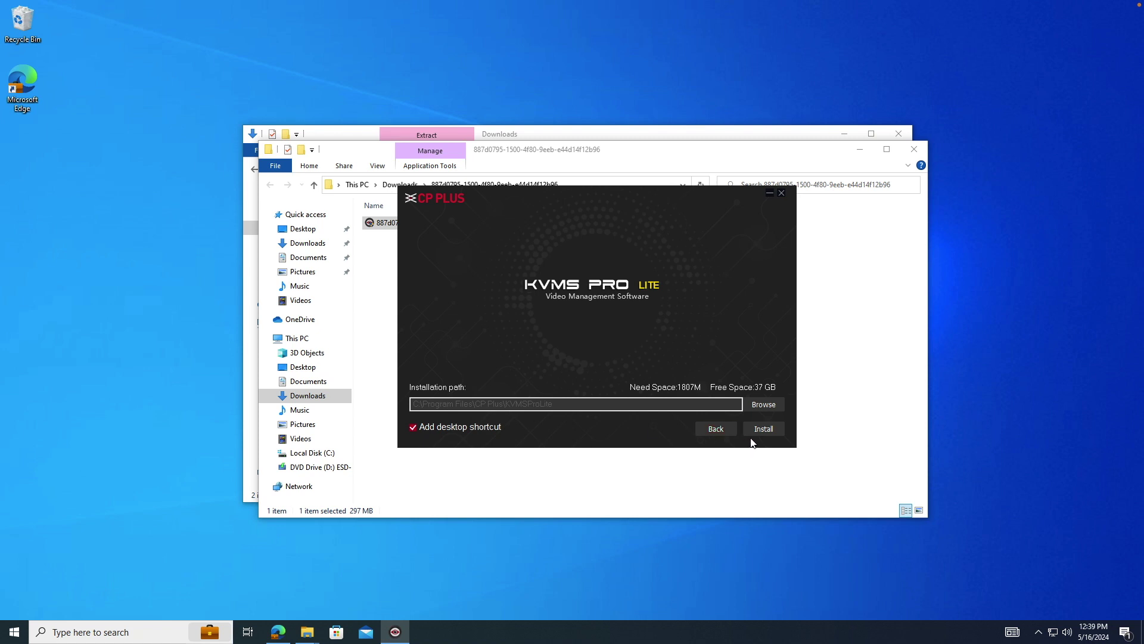
pyautogui.click(771, 430)
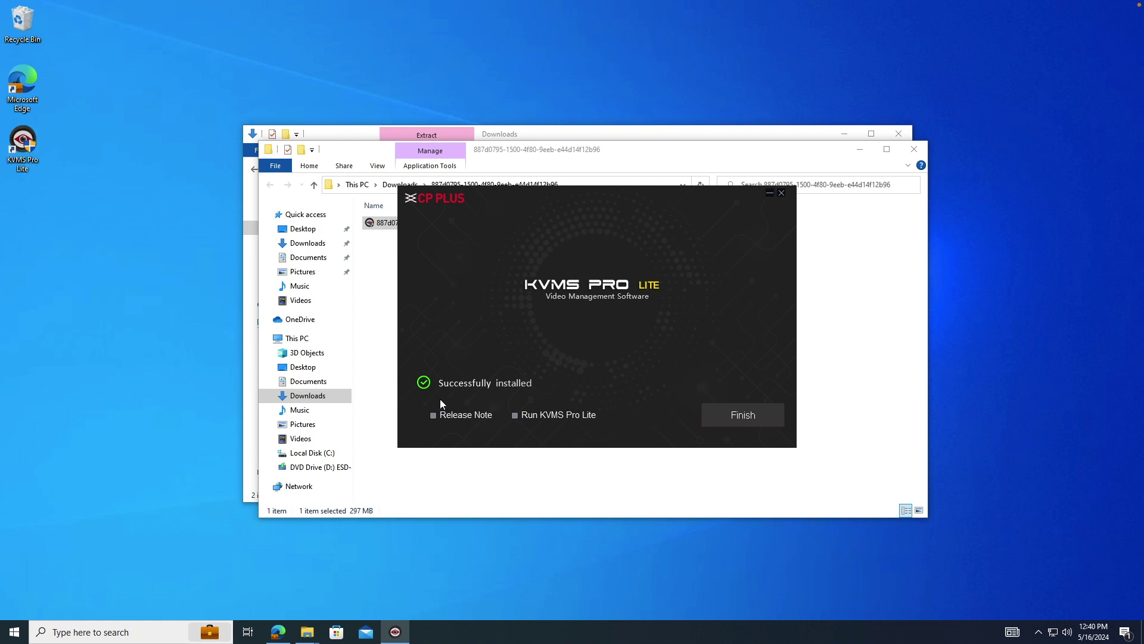
pyautogui.click(728, 418)
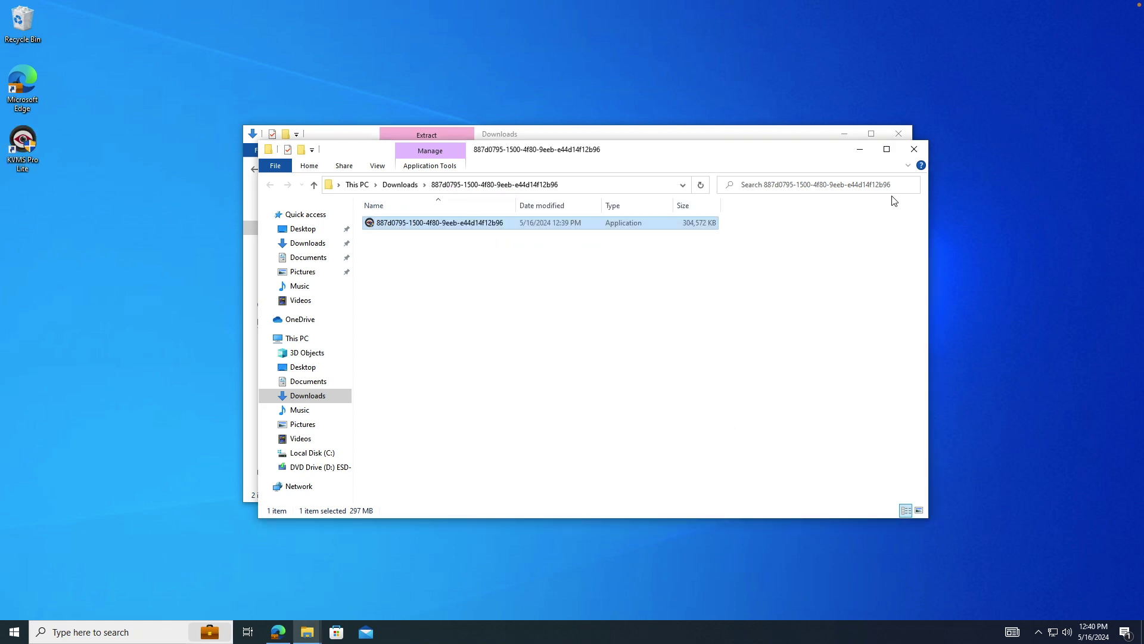
pyautogui.click(914, 150)
pyautogui.click(899, 133)
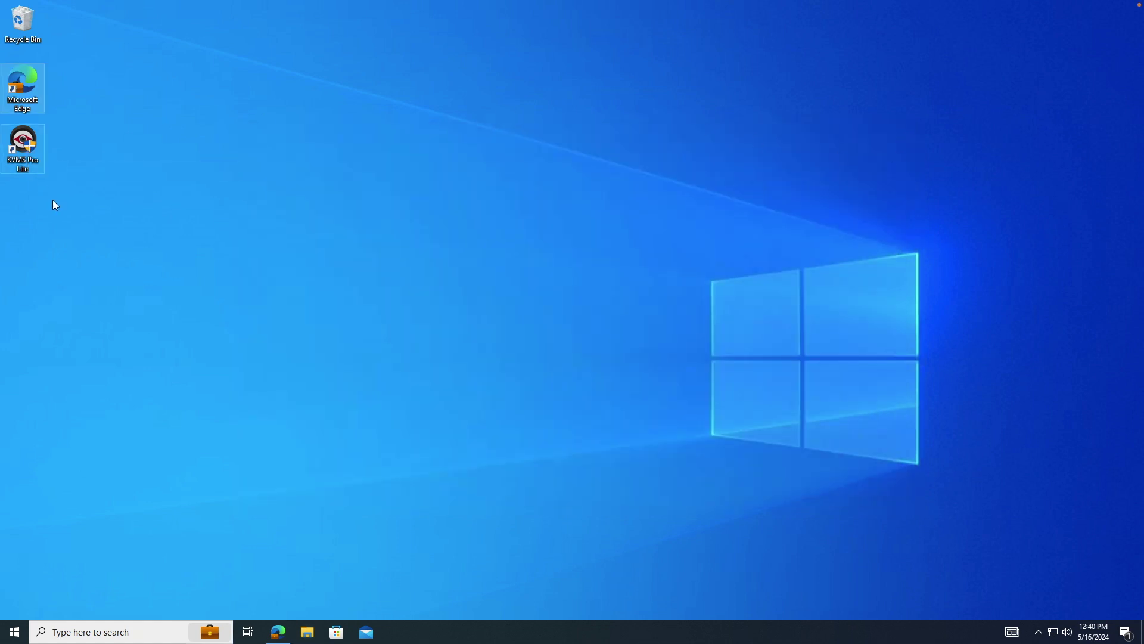
# Launch KVMS Pro Lite from the desktop with permission to make changes, and accept its software license agreement and privacy policy
pyautogui.doubleClick(27, 144)
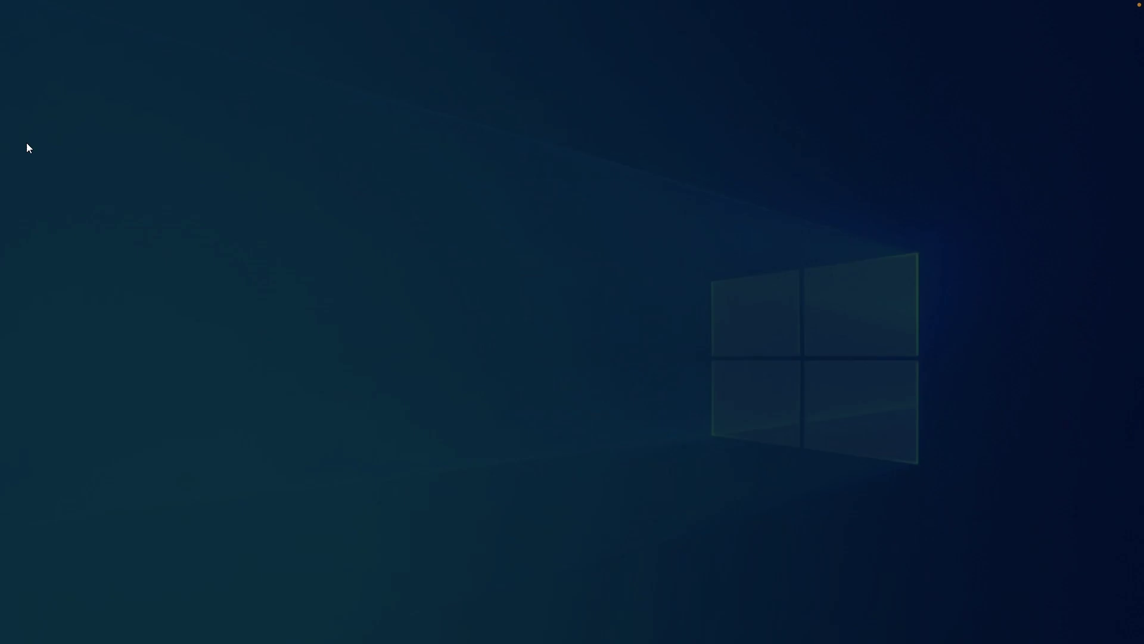
pyautogui.click(485, 398)
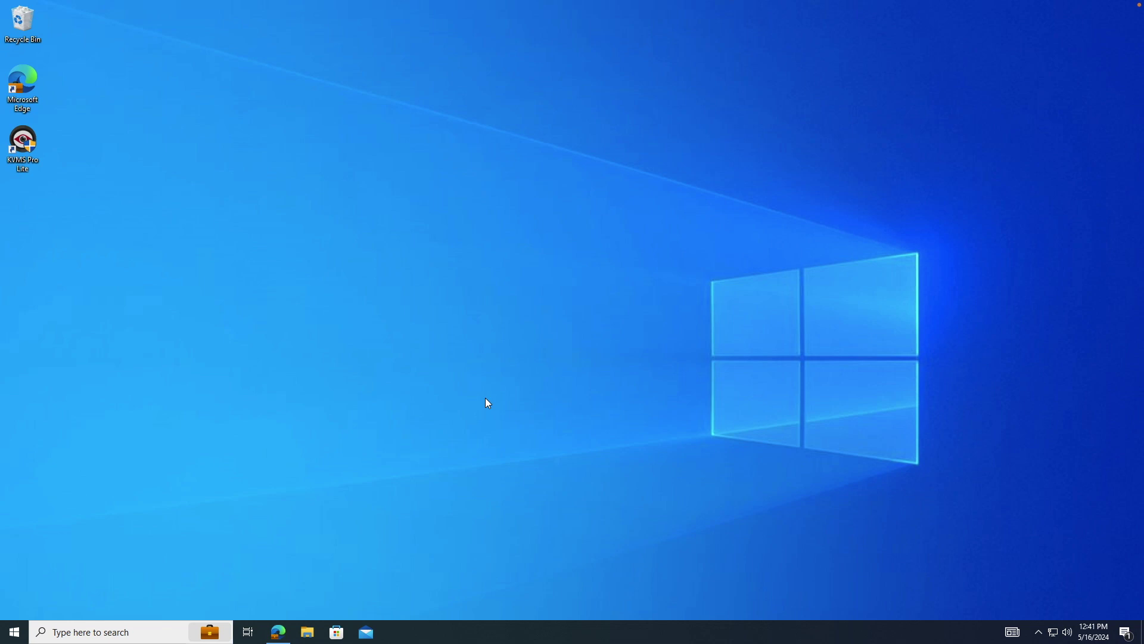
pyautogui.click(416, 388)
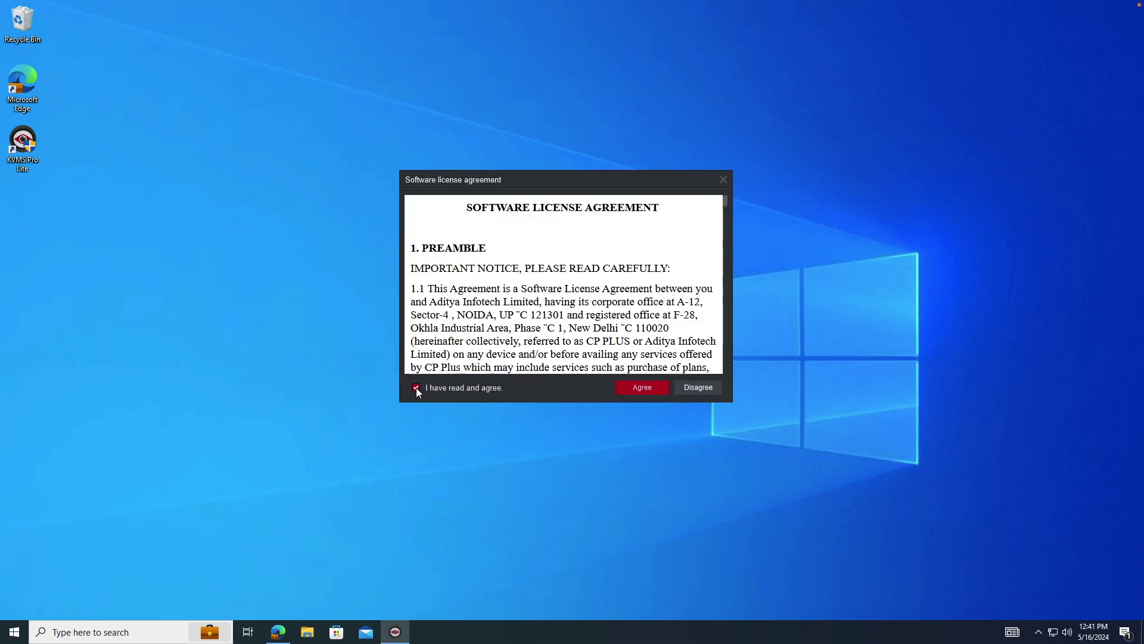
pyautogui.click(641, 387)
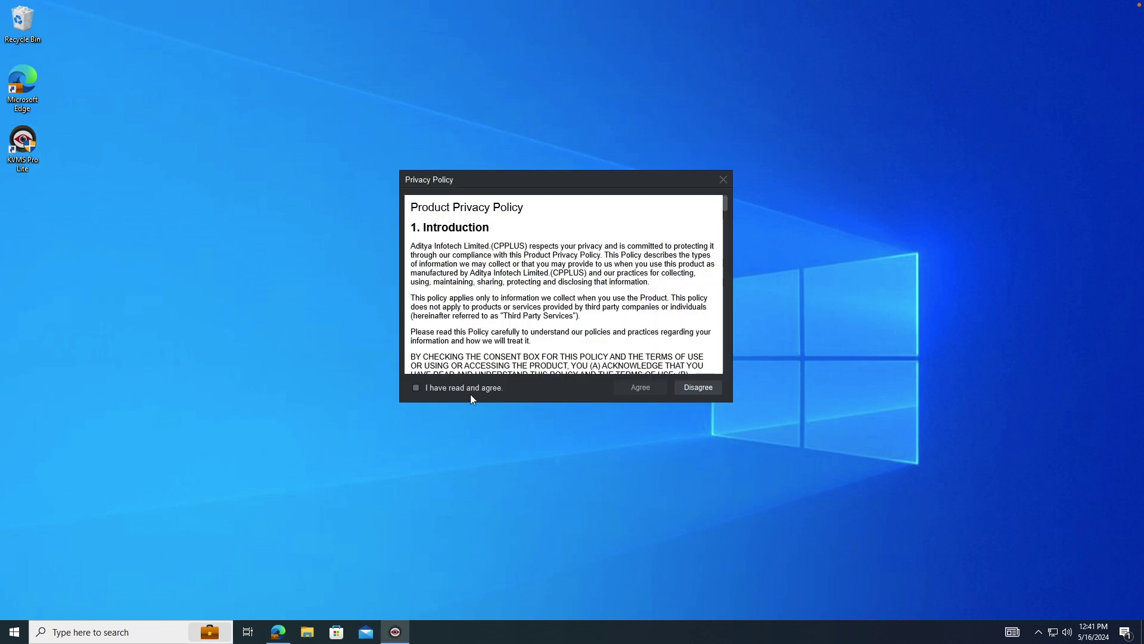
pyautogui.click(416, 388)
pyautogui.click(643, 387)
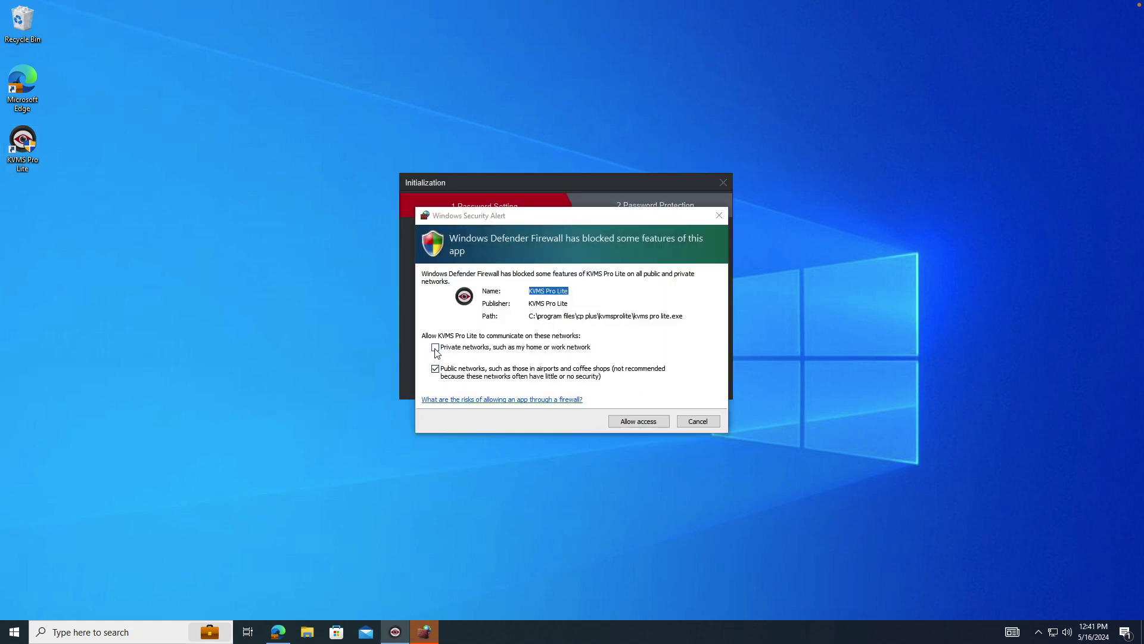
# Allow KVMS Pro Lite through Windows Defender Firewall on both private and public networks
pyautogui.click(436, 350)
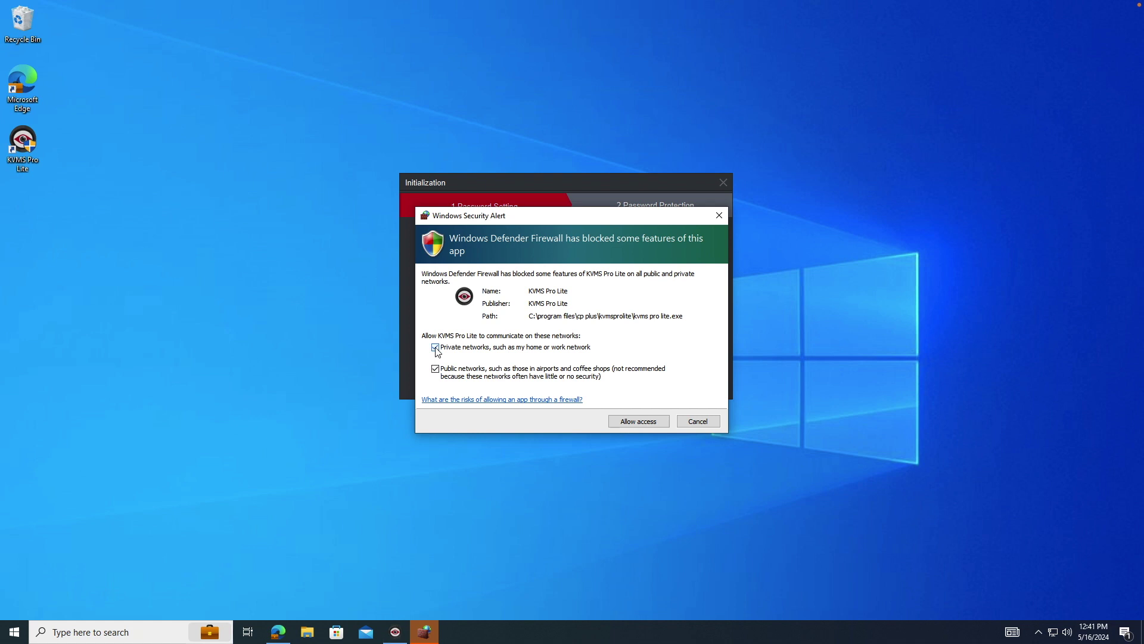
pyautogui.click(648, 422)
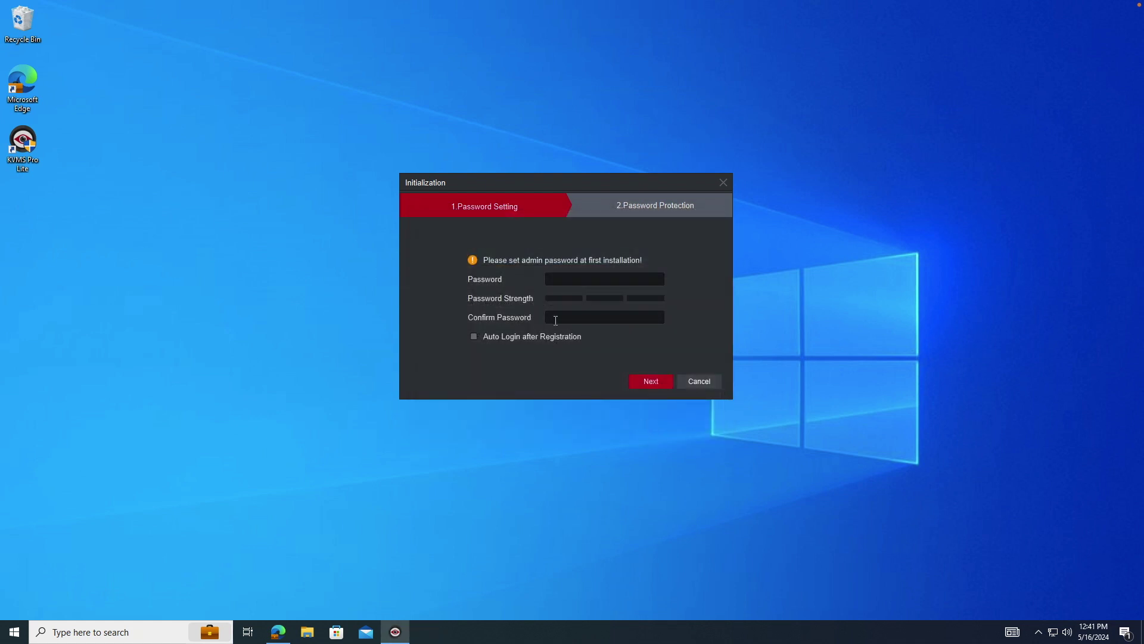
# Enter and confirm the admin password for the first installation and continue to password protection
pyautogui.click(561, 277)
pyautogui.write('********')
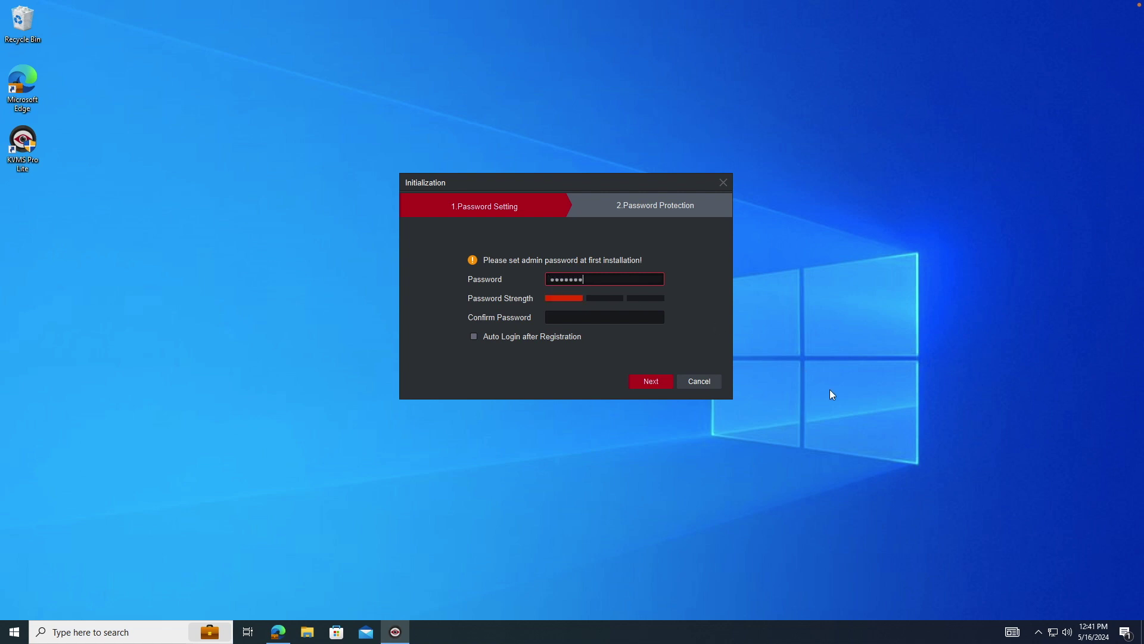
pyautogui.write('****')
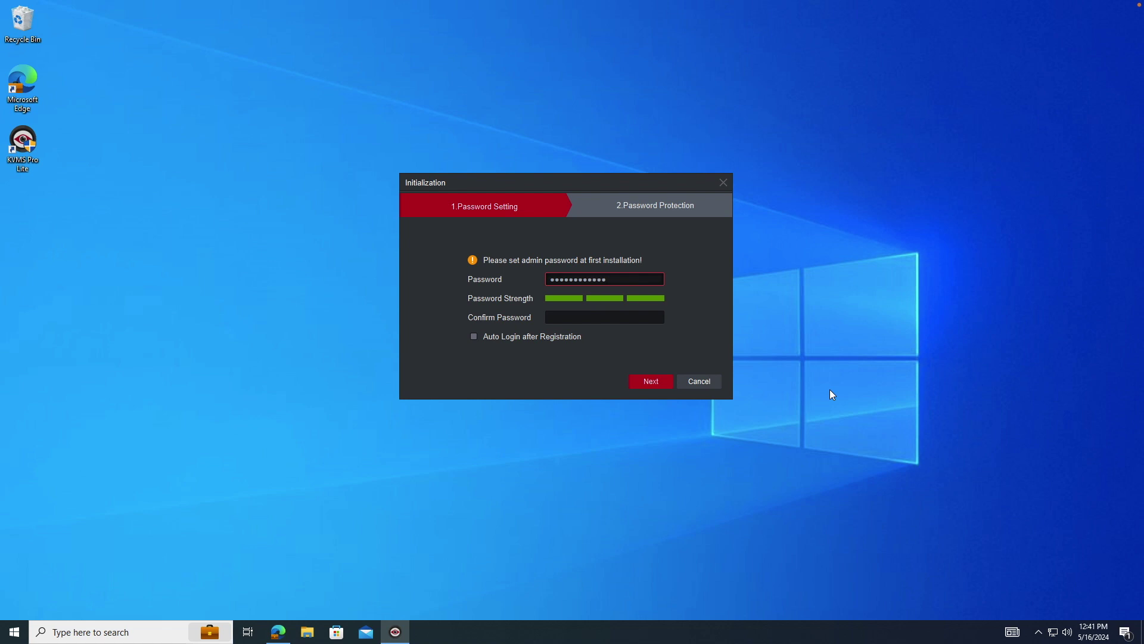
pyautogui.click(584, 316)
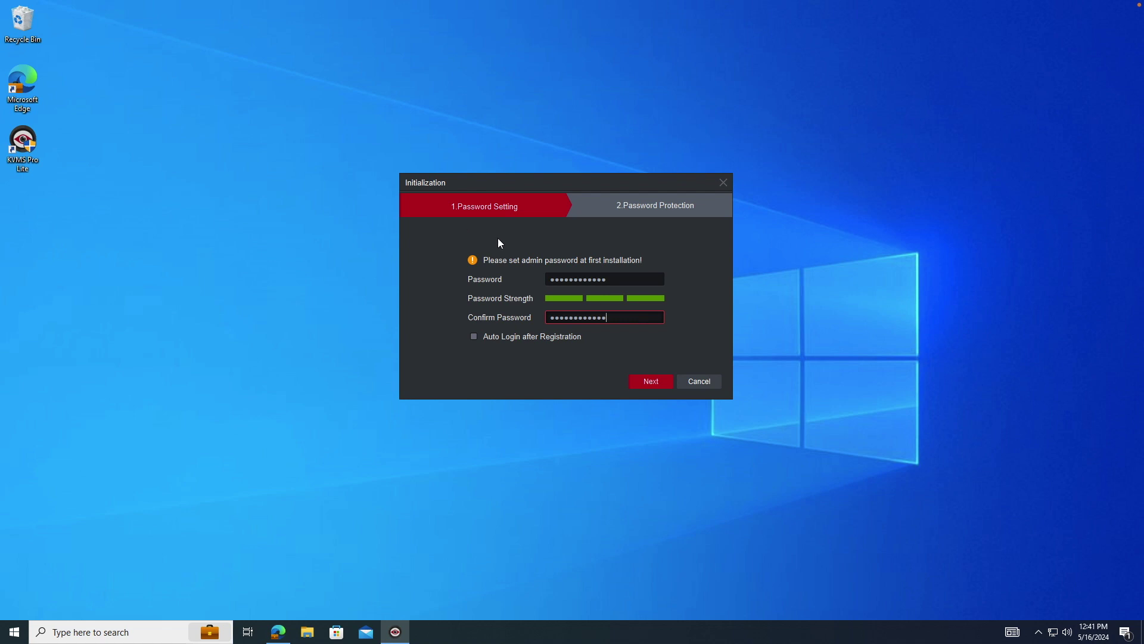
pyautogui.click(652, 382)
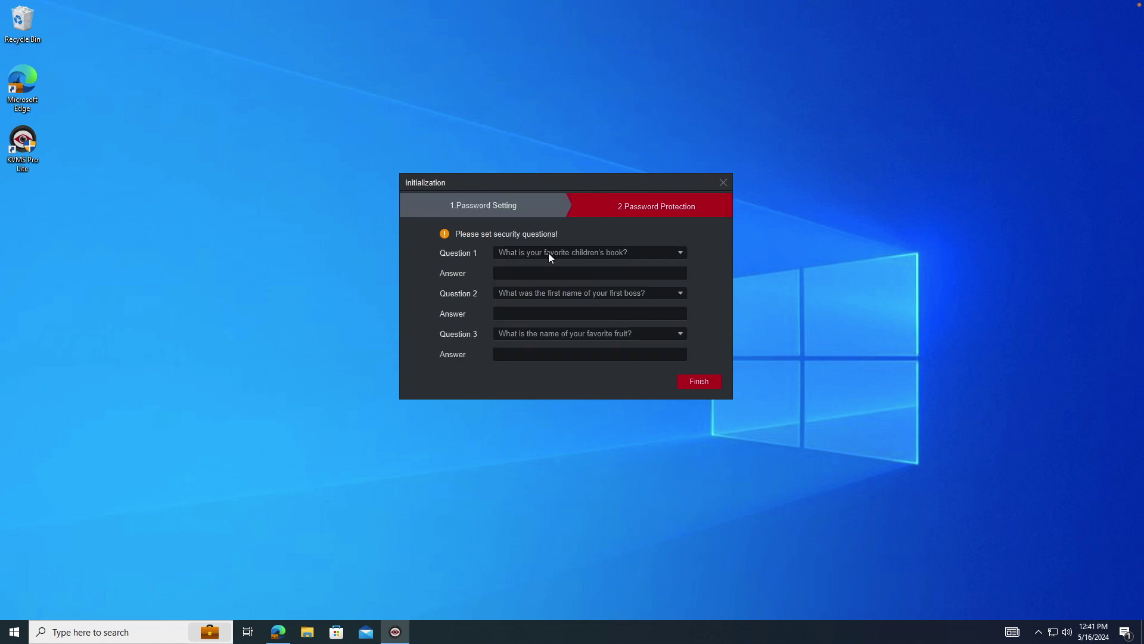
# Fill in the answers to the three default security questions and finish the initialization
pyautogui.click(534, 272)
pyautogui.write('nnn')
pyautogui.click(513, 314)
pyautogui.write('nnn')
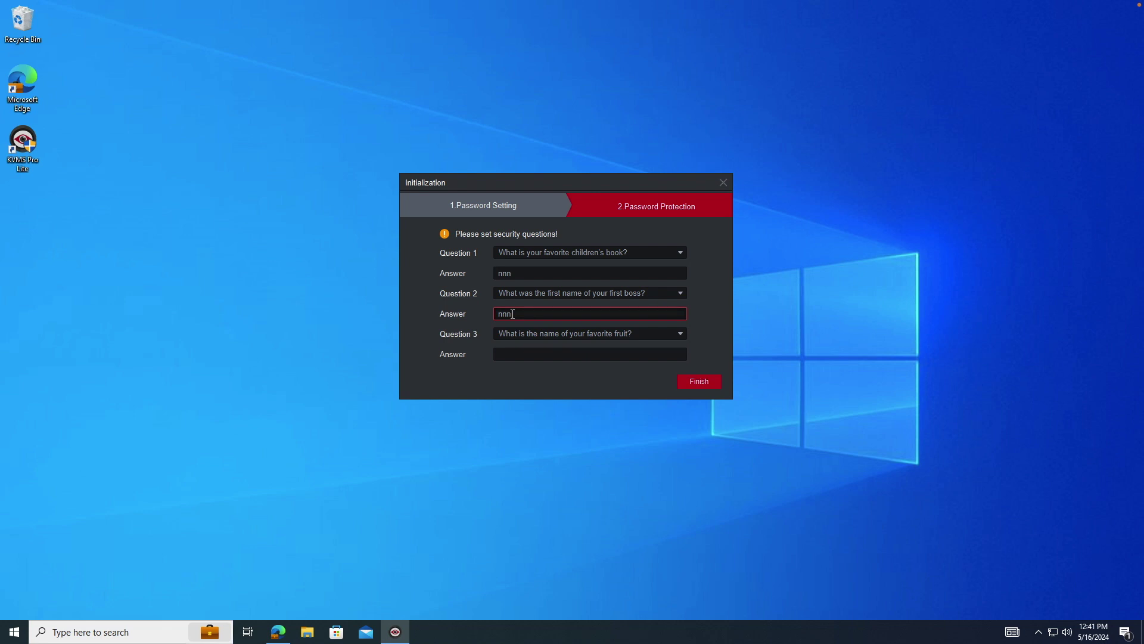
pyautogui.click(520, 353)
pyautogui.write('nnn')
pyautogui.click(690, 384)
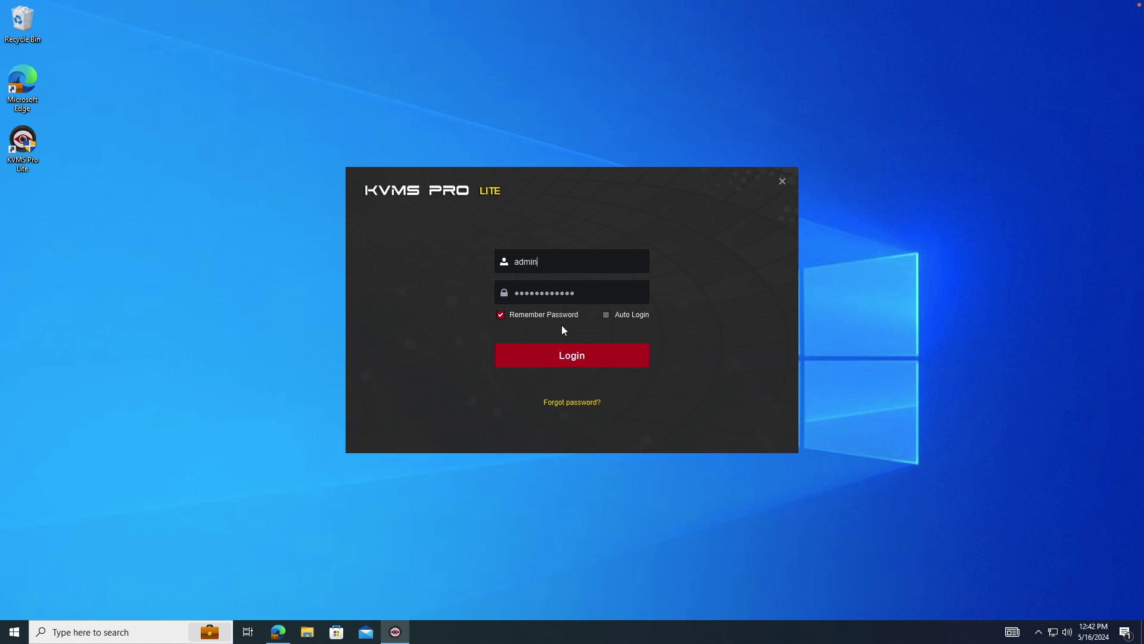
# Log in to KVMS Pro Lite as admin and allow ftp-service through the firewall on private and public networks
pyautogui.click(569, 357)
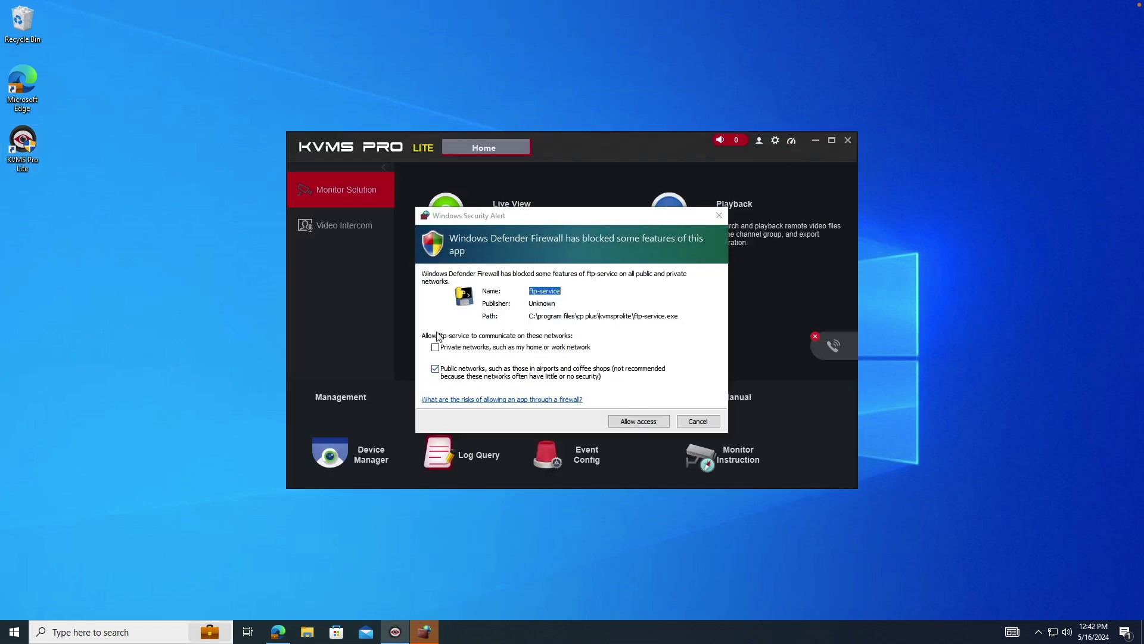
pyautogui.click(435, 348)
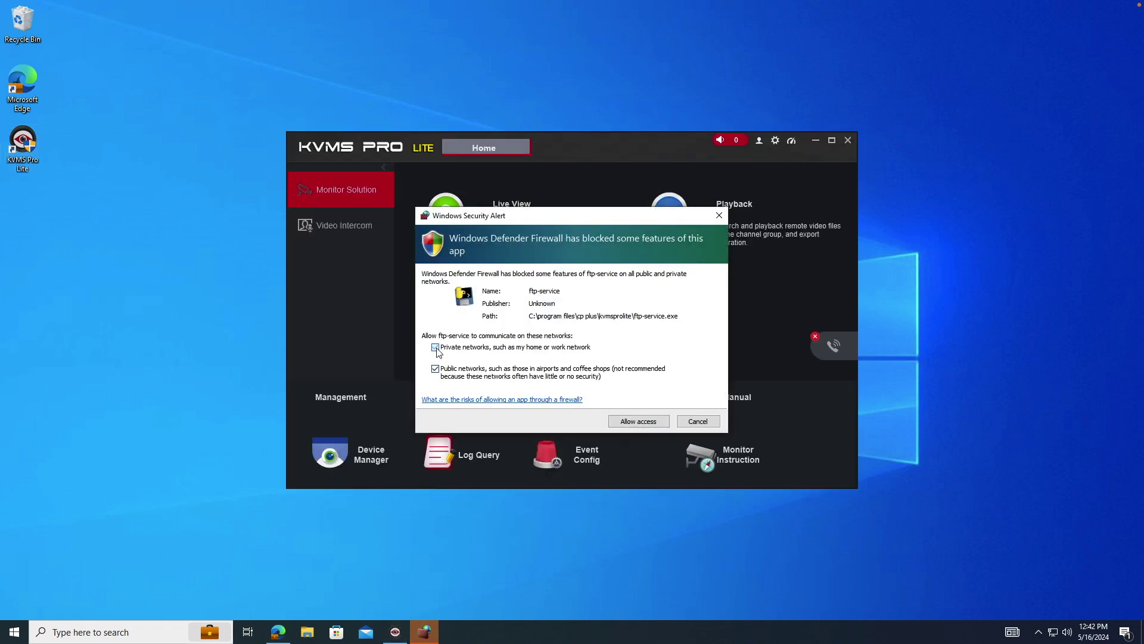
pyautogui.click(637, 423)
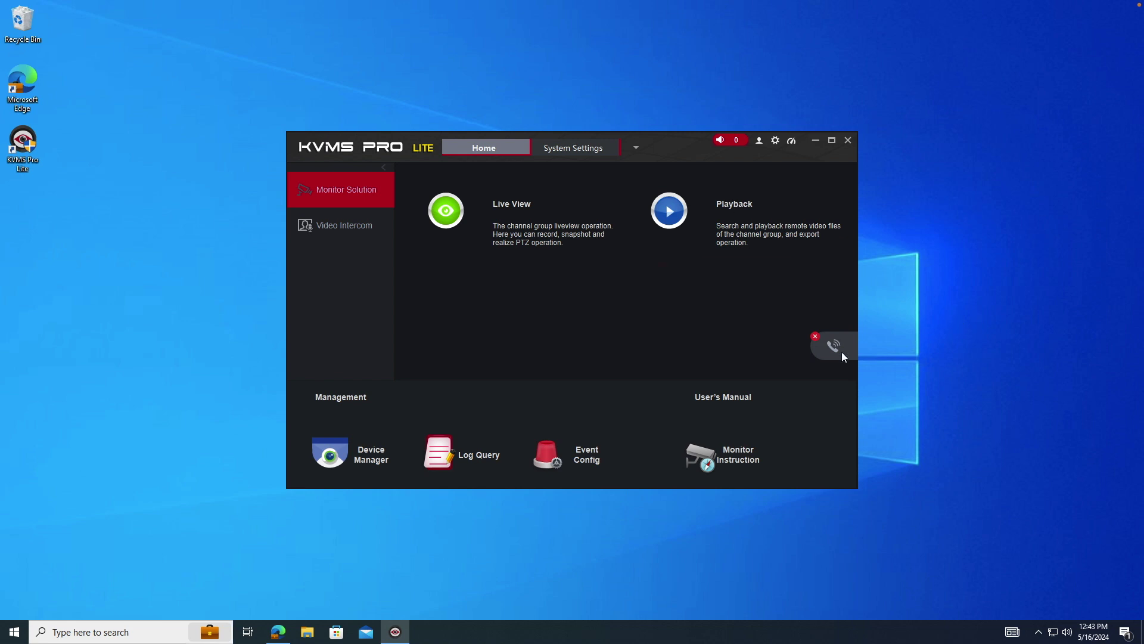
# Start adding a device in Device Manager with InstaOn (Device Serial Number) as the adding method
pyautogui.click(331, 457)
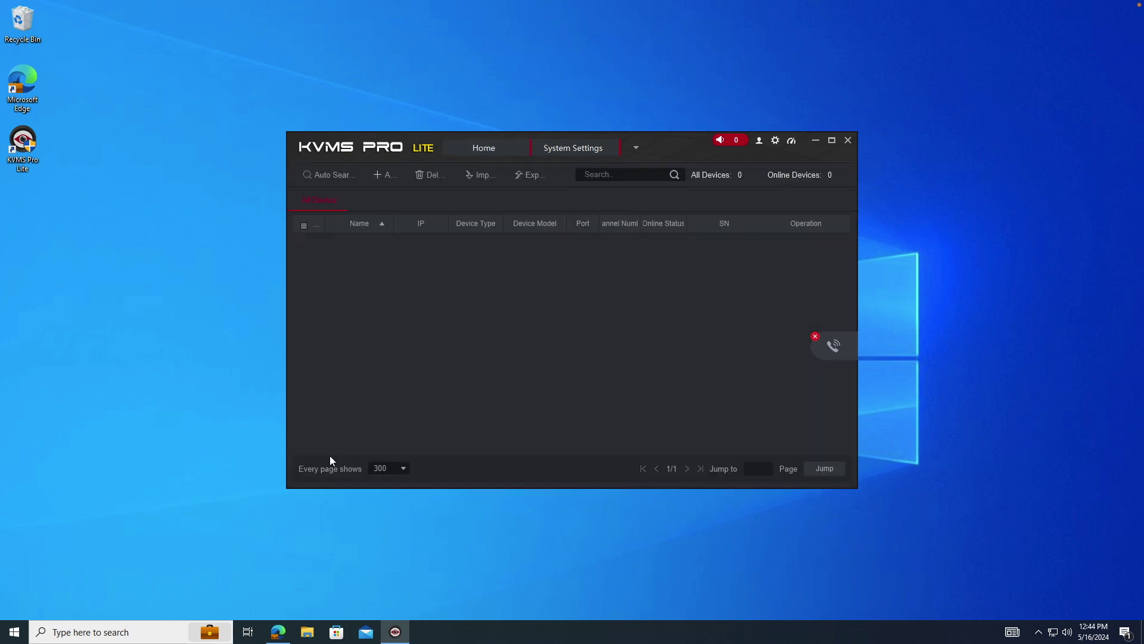
pyautogui.click(382, 176)
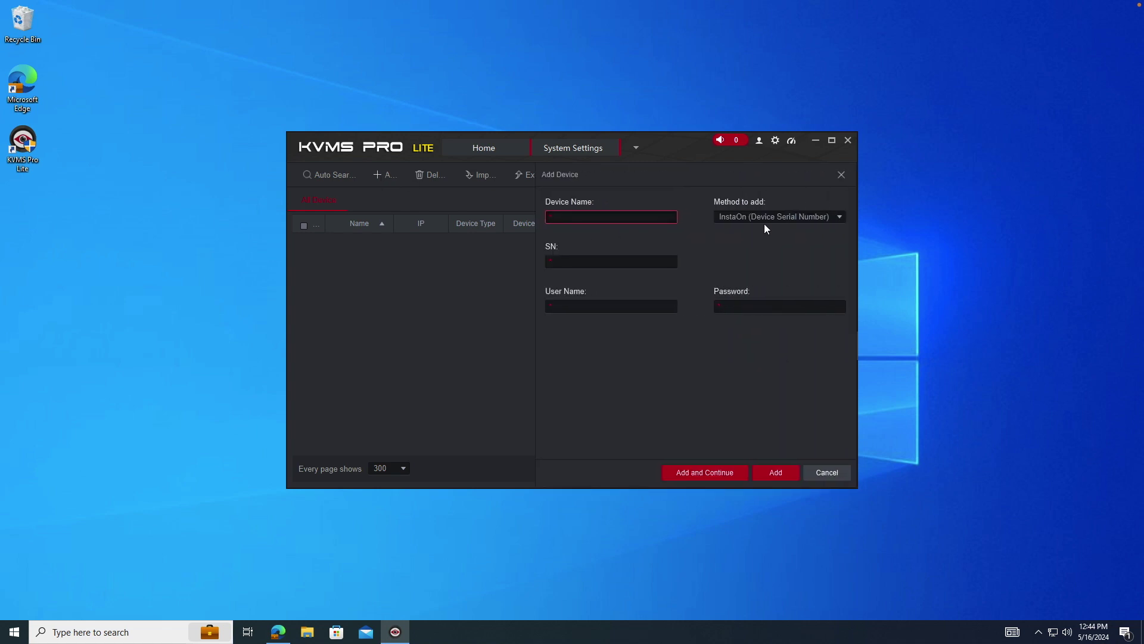
pyautogui.click(746, 219)
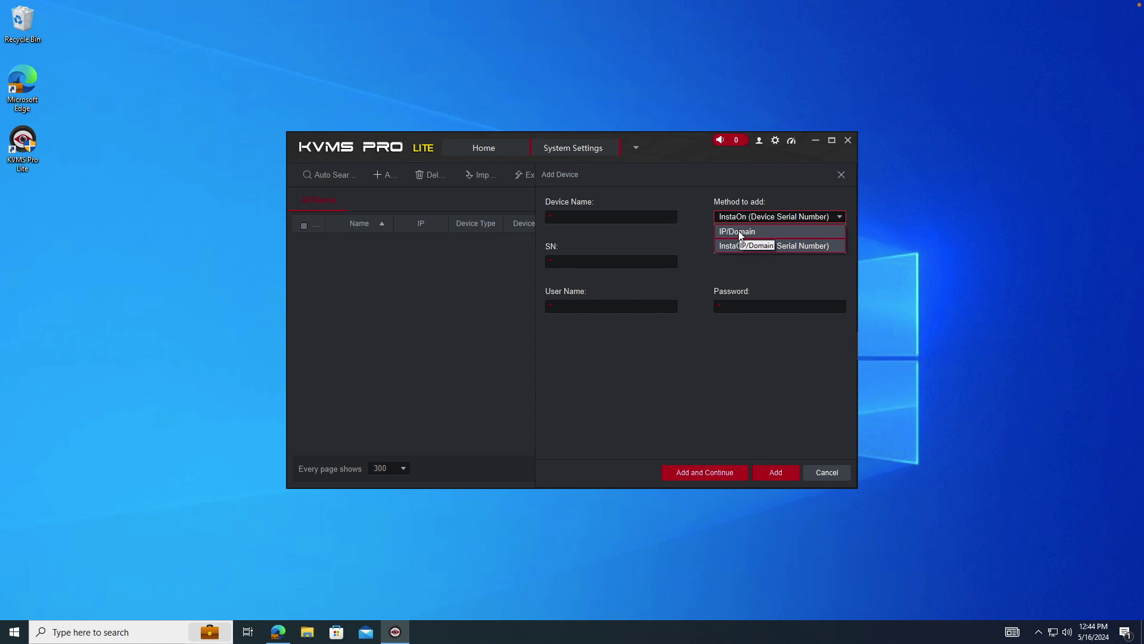
pyautogui.click(739, 231)
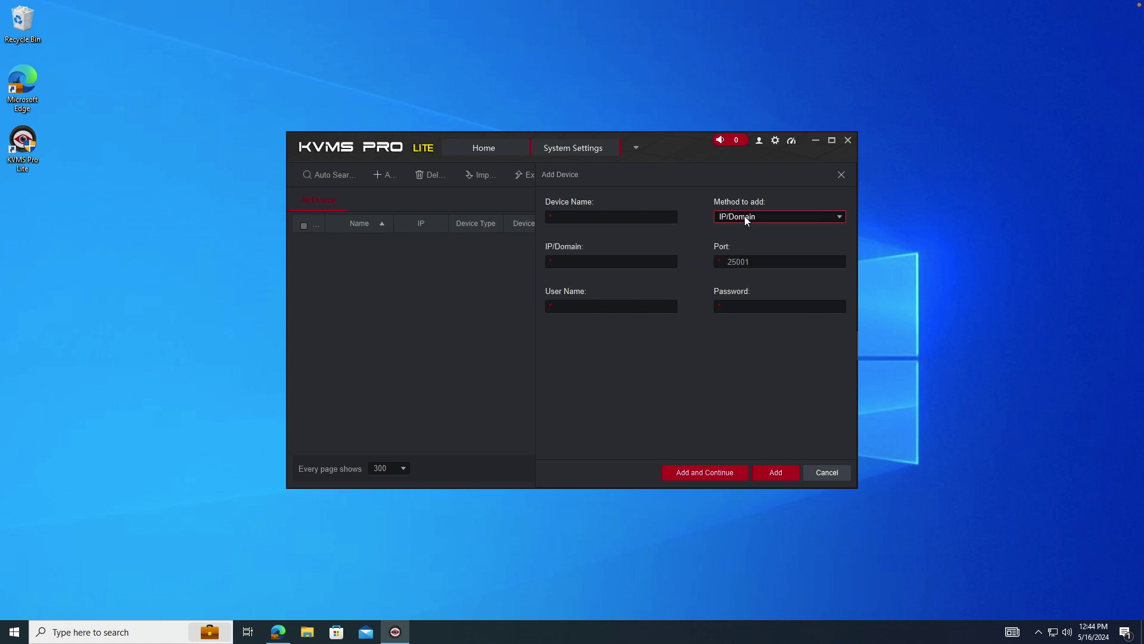
pyautogui.click(745, 215)
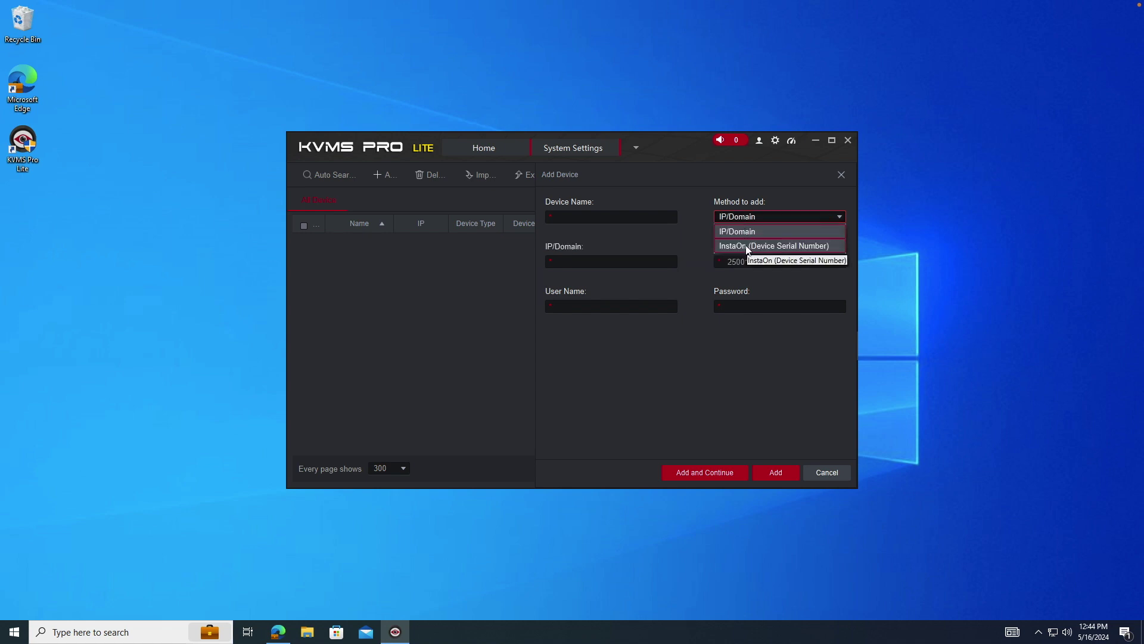
pyautogui.click(745, 245)
# Name the new device Test and enter its serial number
pyautogui.click(582, 216)
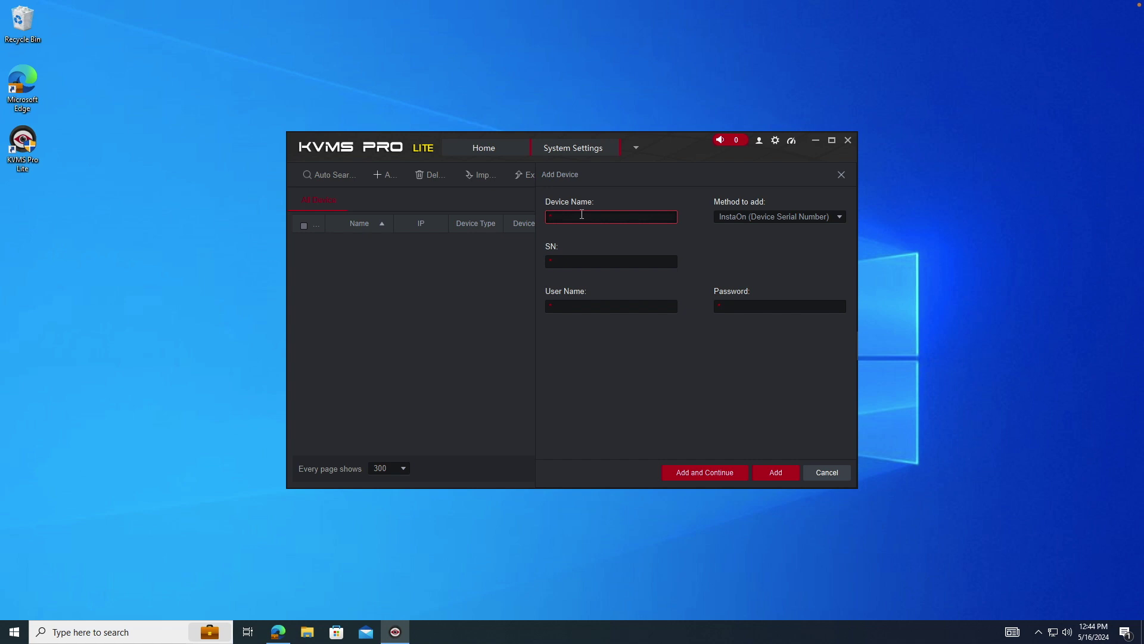
pyautogui.write('Test')
pyautogui.click(575, 261)
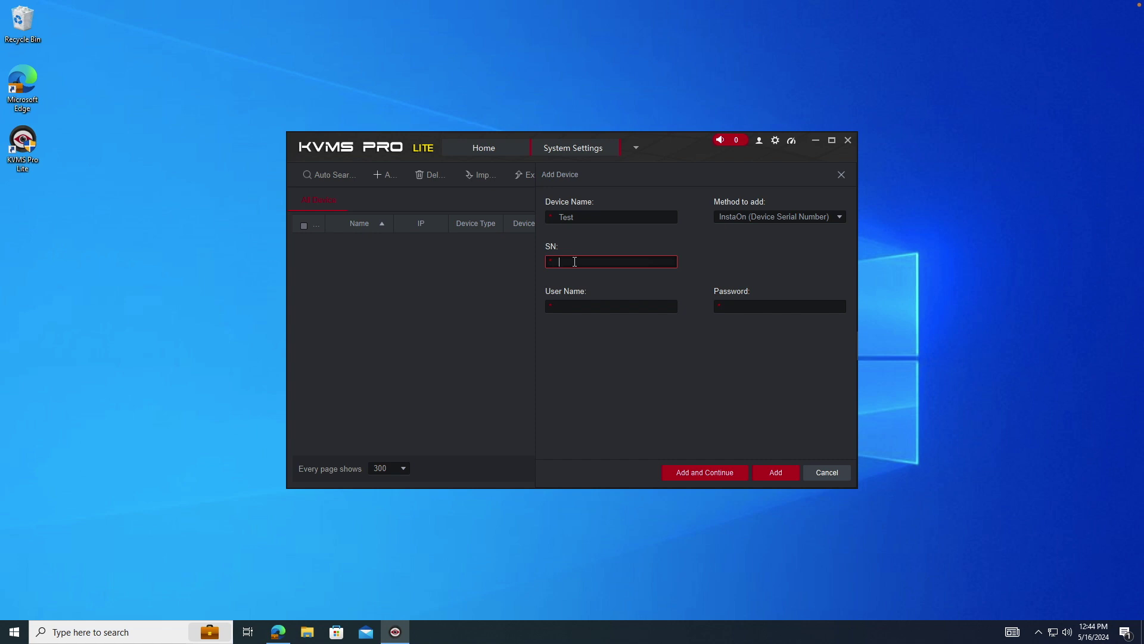
pyautogui.click(574, 262)
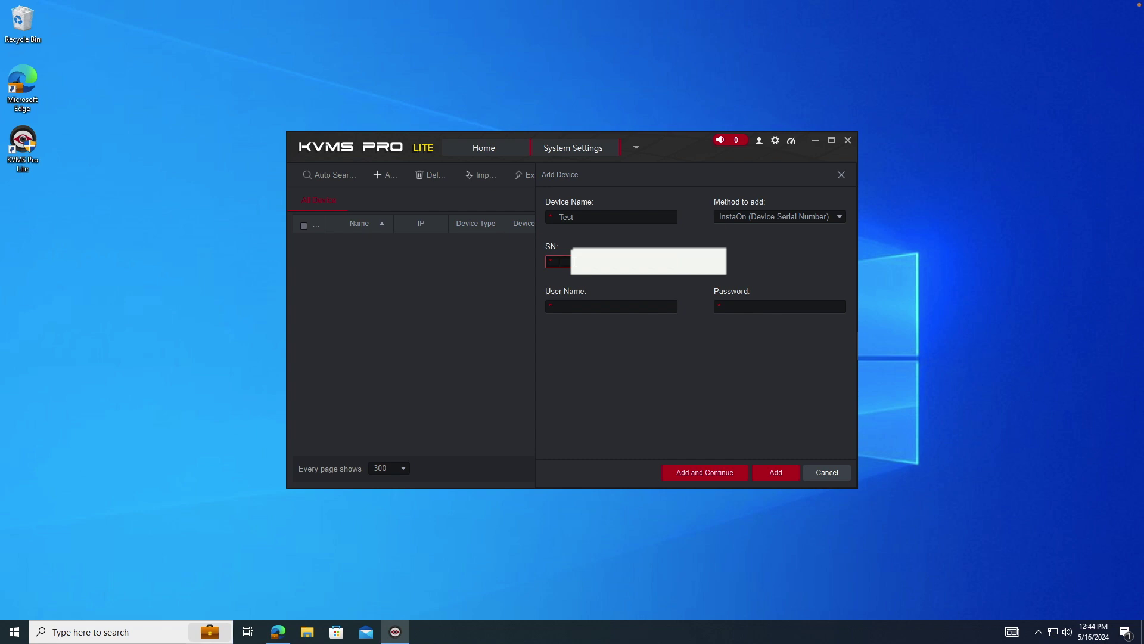
pyautogui.write('210')
# Enter the user name admin and the device password, add the device, and close the Add Device form
pyautogui.click(592, 304)
pyautogui.write('admin')
pyautogui.click(773, 304)
pyautogui.write('•••••')
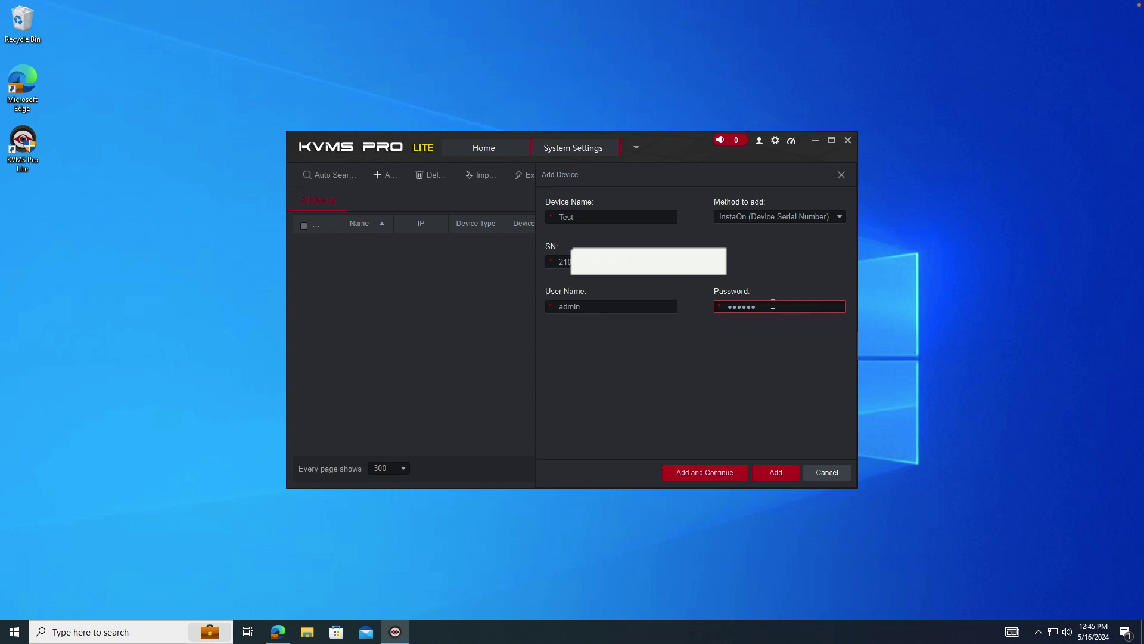
pyautogui.write('•••••')
pyautogui.click(688, 472)
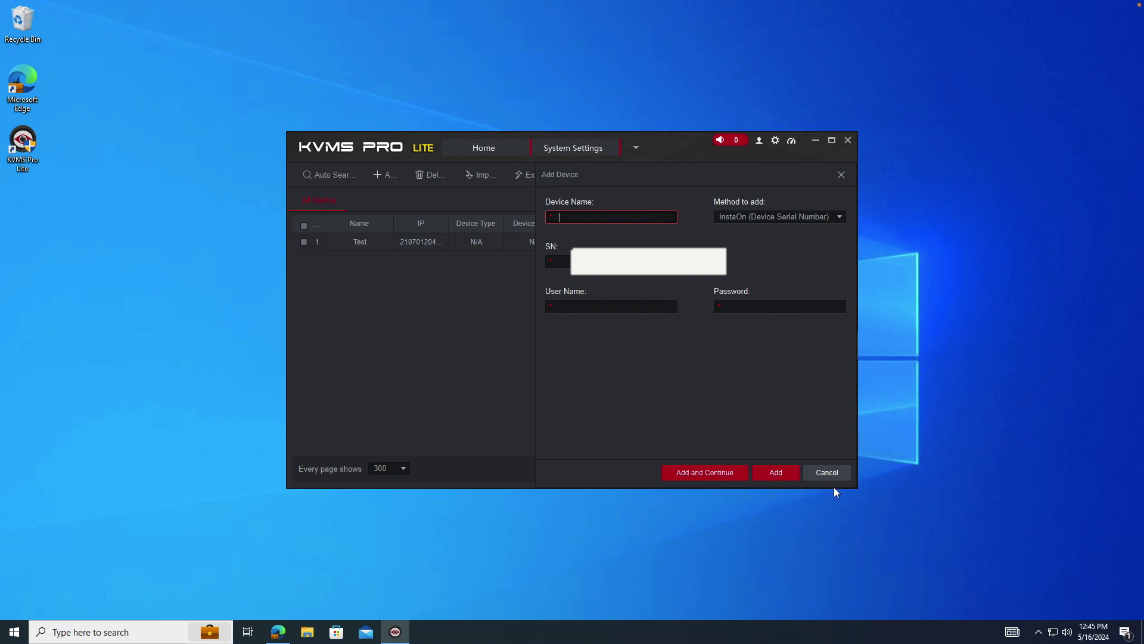
pyautogui.click(304, 241)
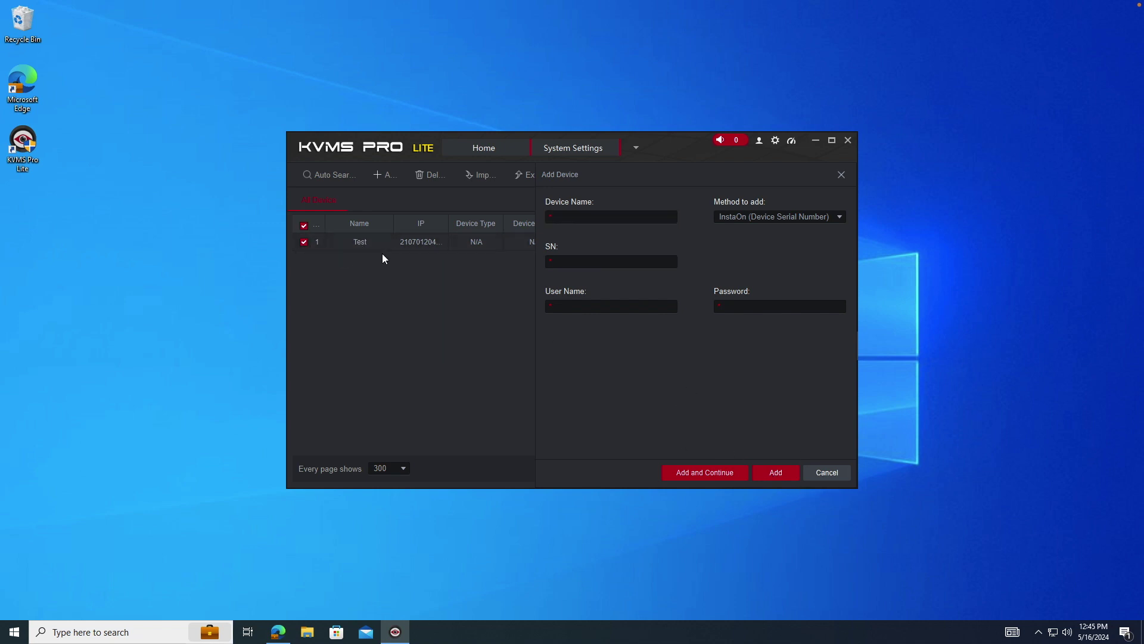
pyautogui.click(819, 474)
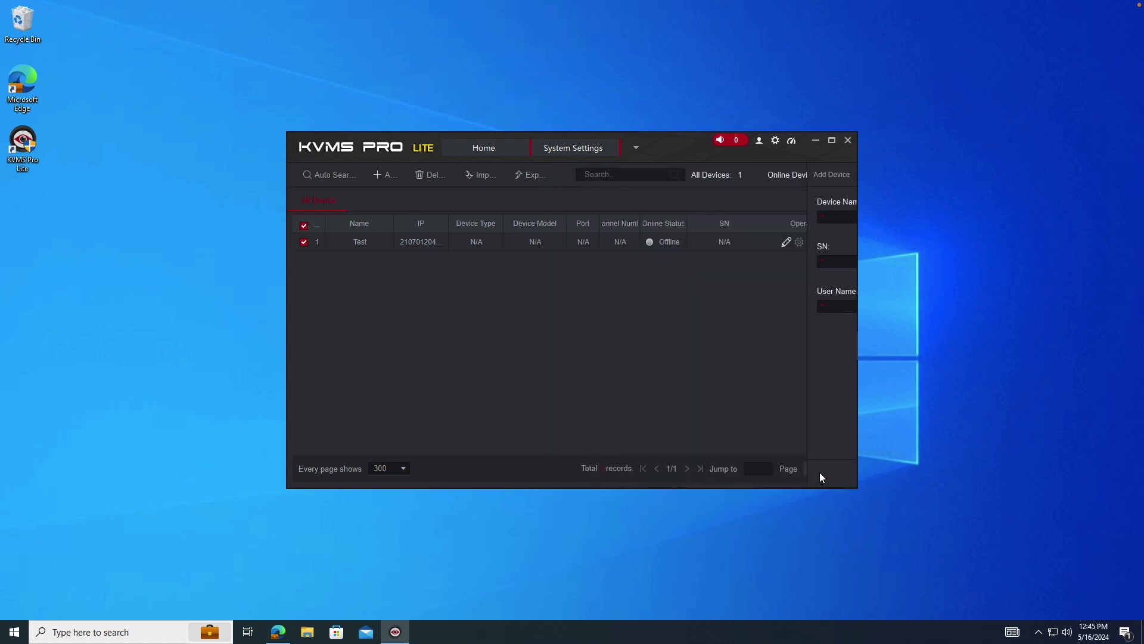
# Go to Live View from the home page and maximize the window
pyautogui.click(484, 145)
pyautogui.click(517, 220)
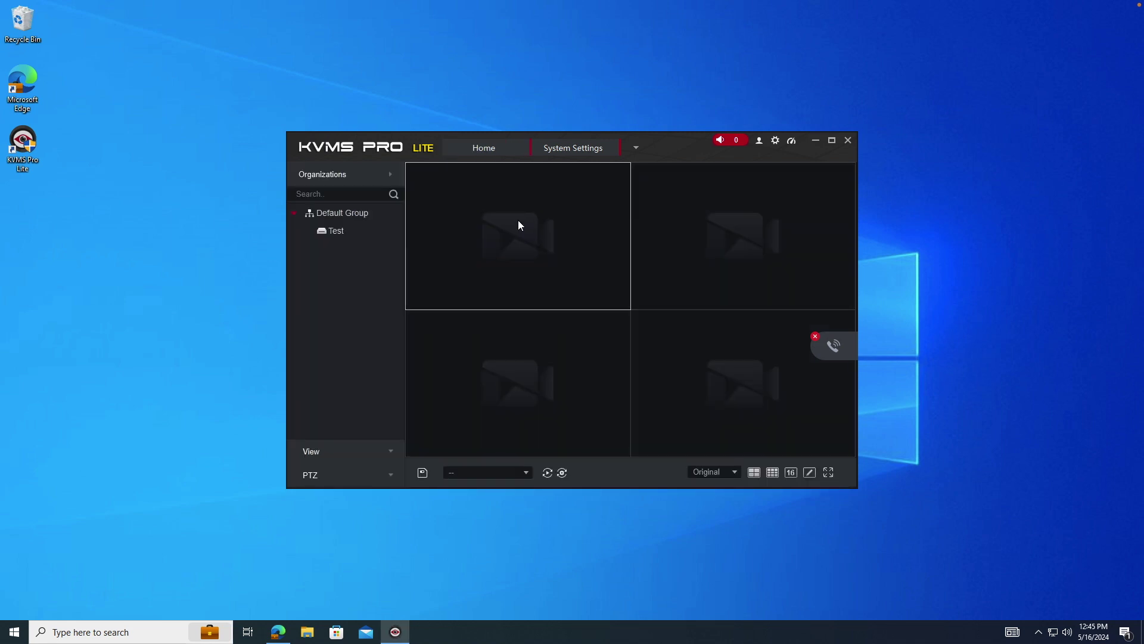
pyautogui.click(832, 142)
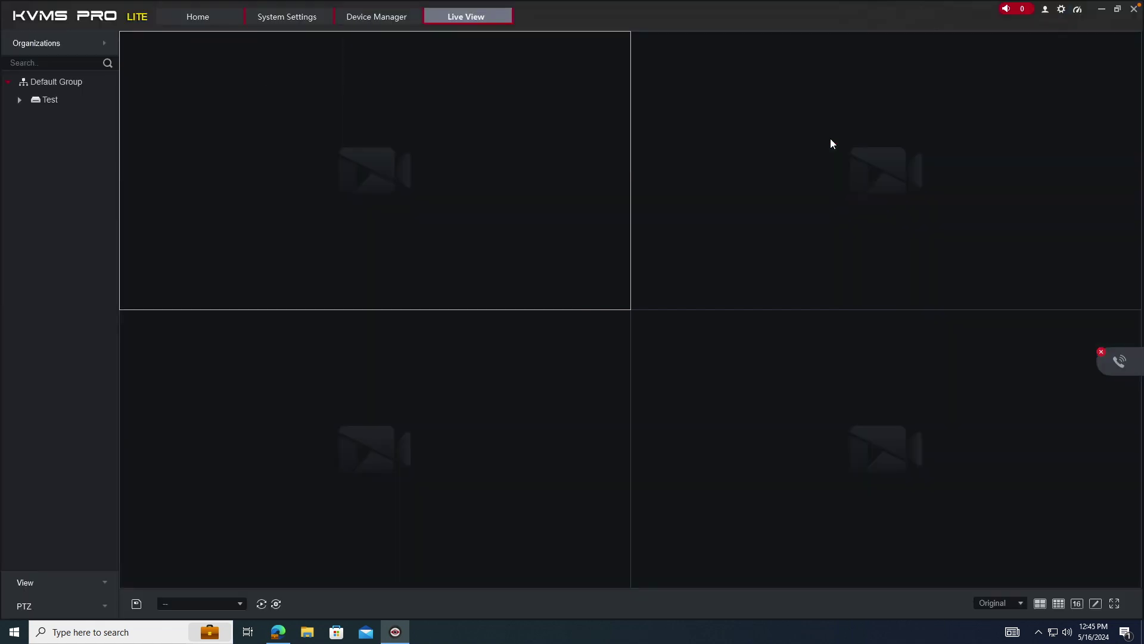
# Expand the Test device and play its cameras in Main Stream
pyautogui.click(19, 102)
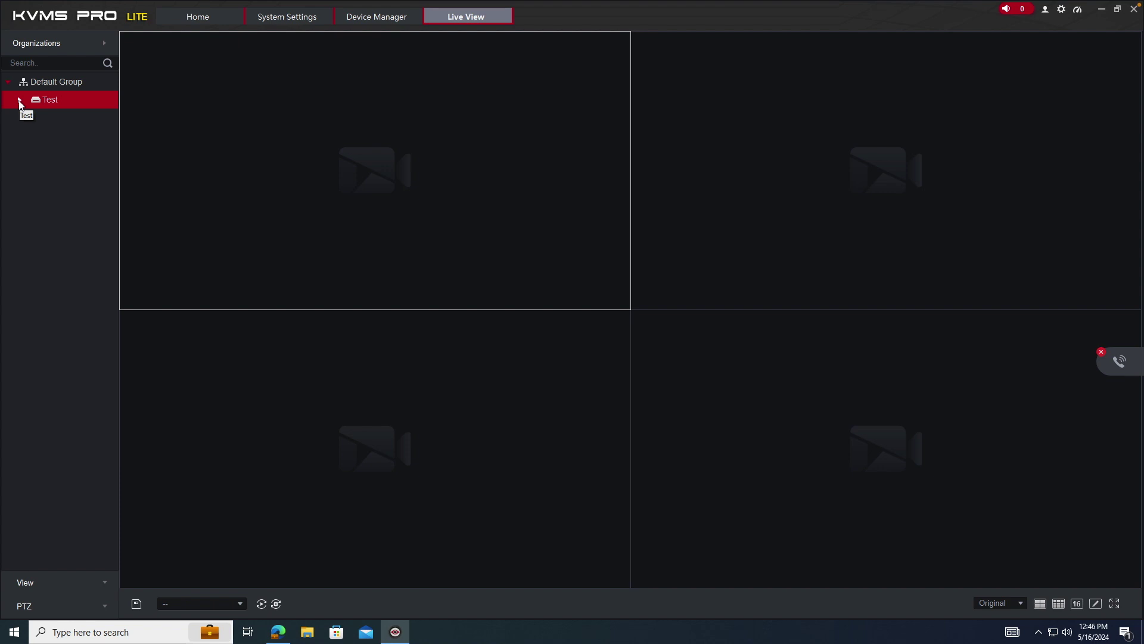
pyautogui.click(19, 101)
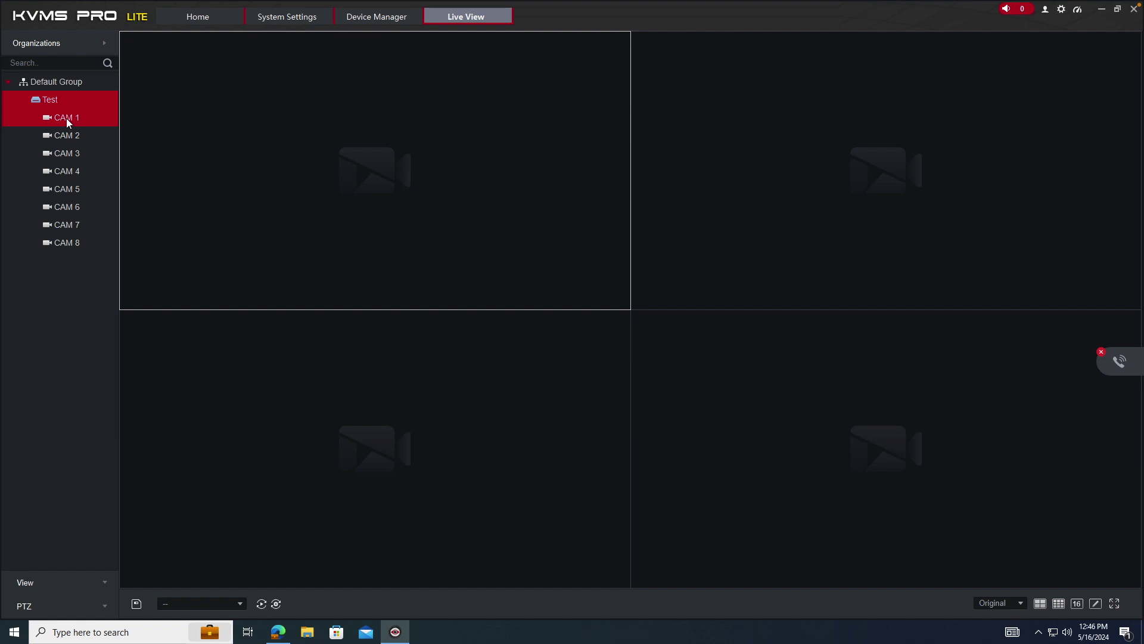
pyautogui.rightClick(59, 100)
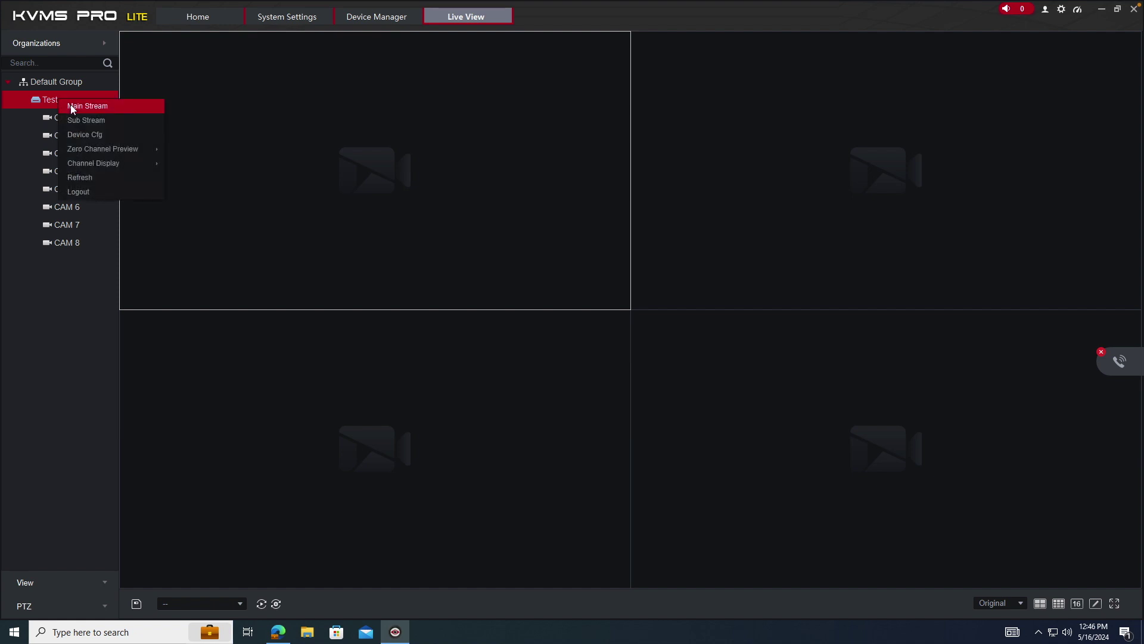
pyautogui.click(74, 104)
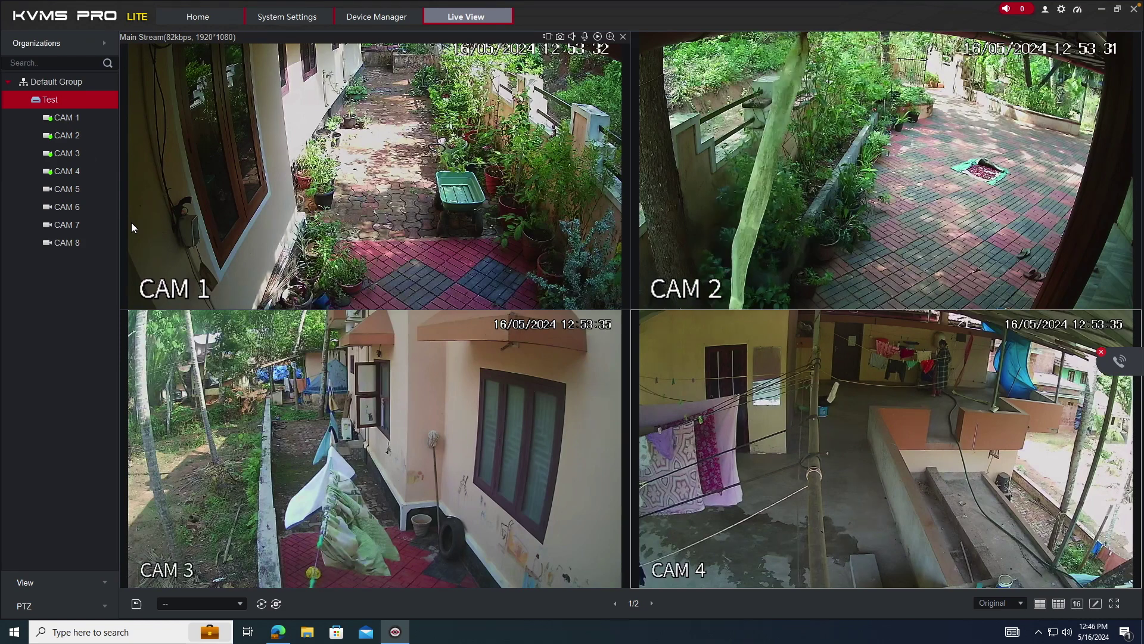
# Look at the stream and channel name options available for CAM 1, and dismiss them
pyautogui.click(60, 118)
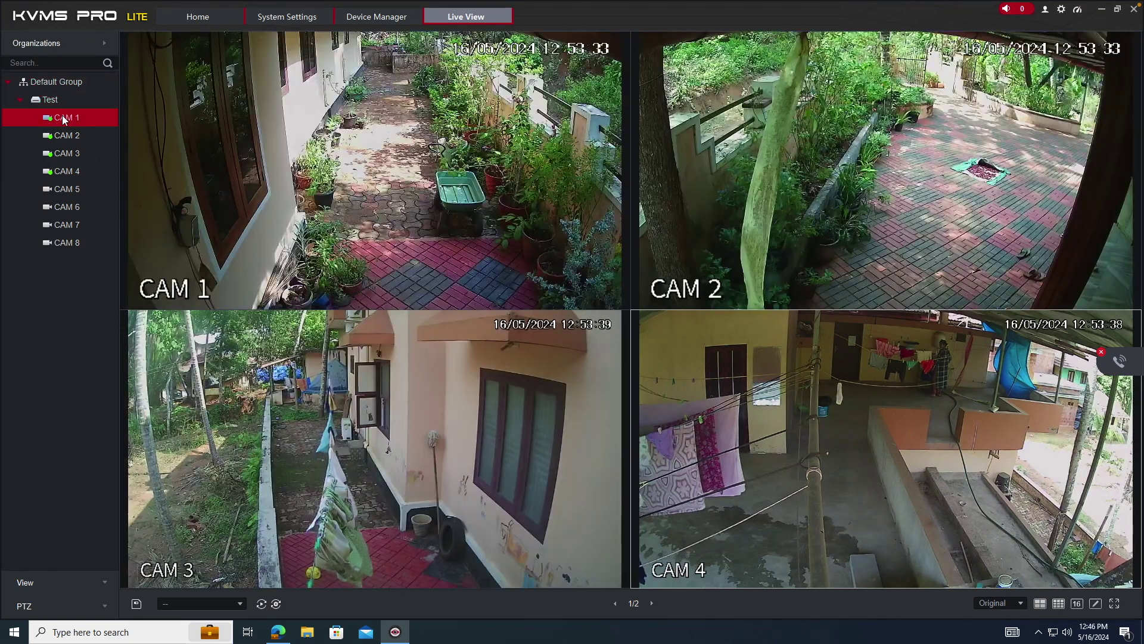
pyautogui.rightClick(62, 115)
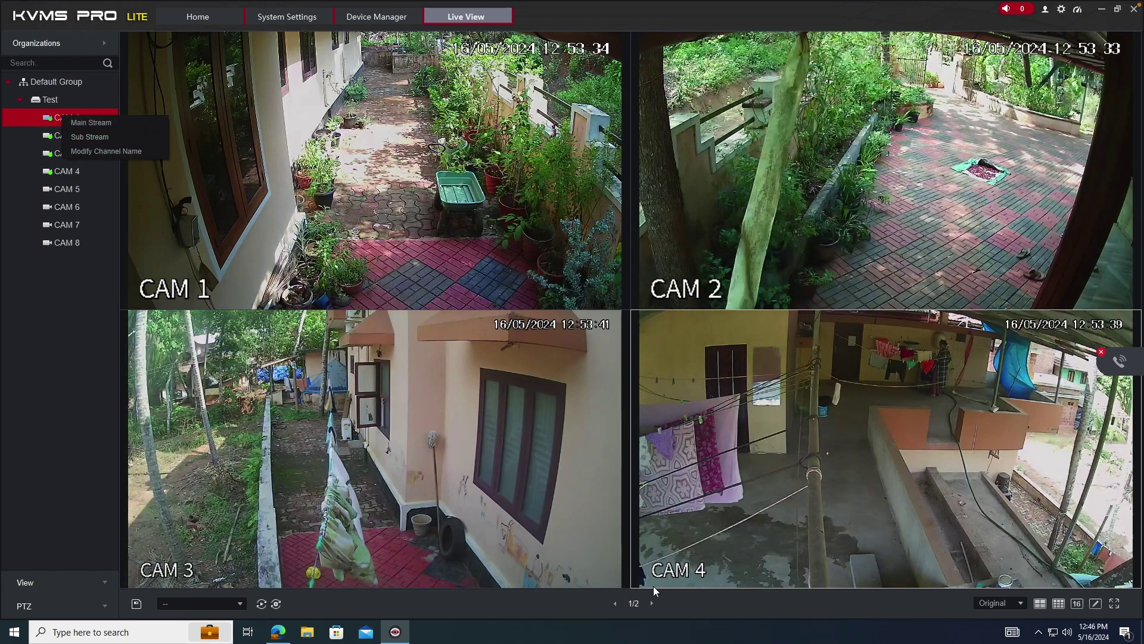
pyautogui.click(736, 196)
# Open Playback from the CAM 2 live feed, select CAM 2 there, and open the recording time range calendar
pyautogui.rightClick(737, 195)
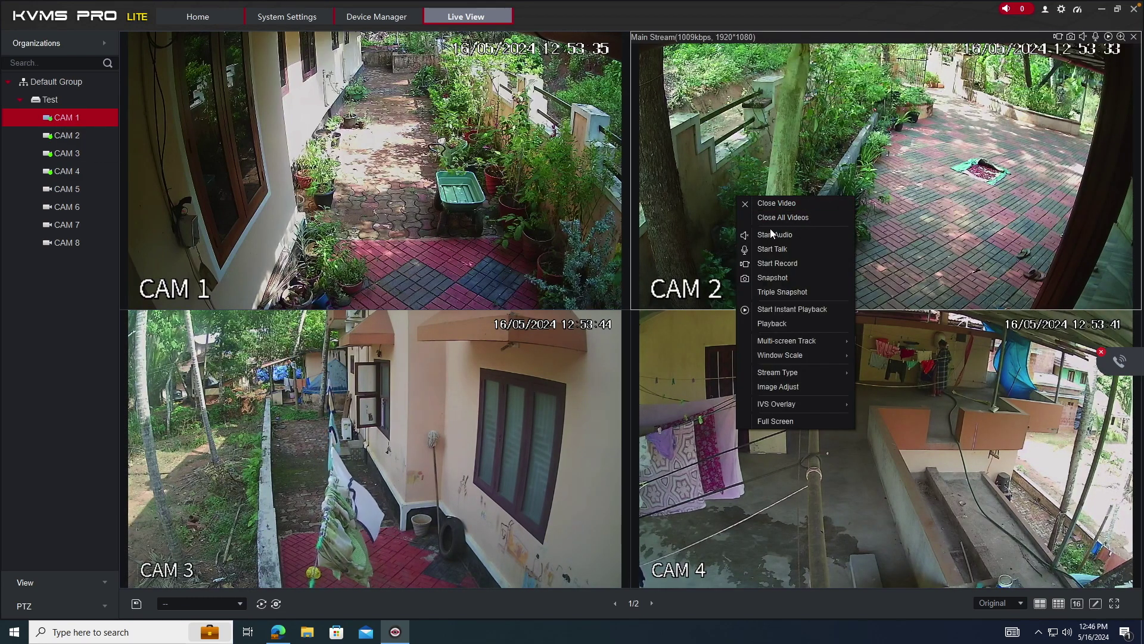
pyautogui.click(779, 327)
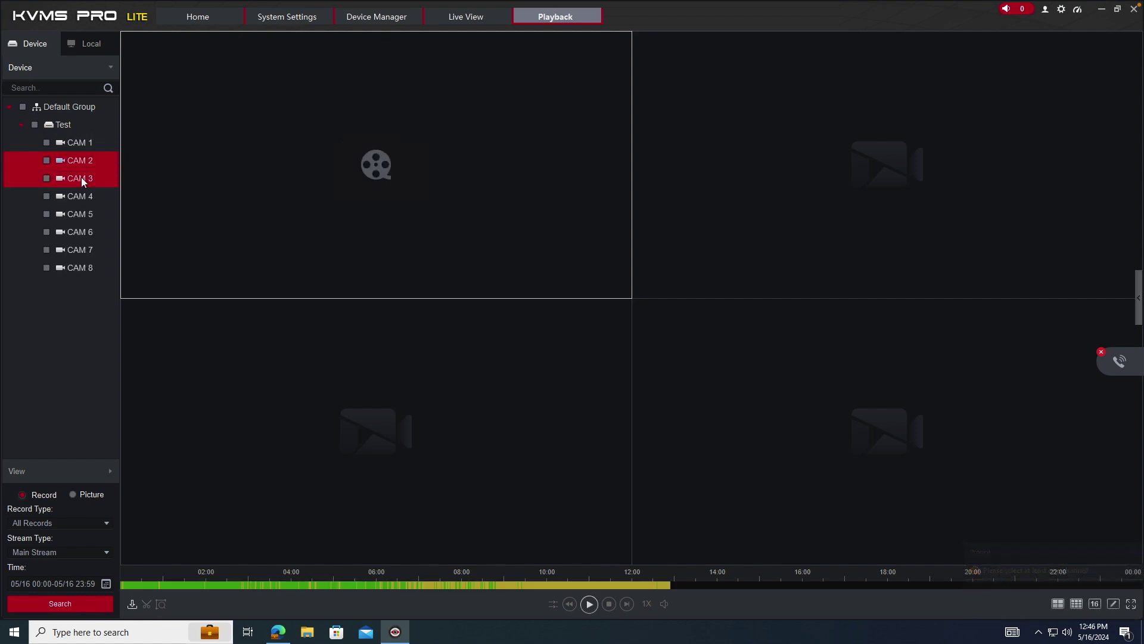
pyautogui.click(46, 160)
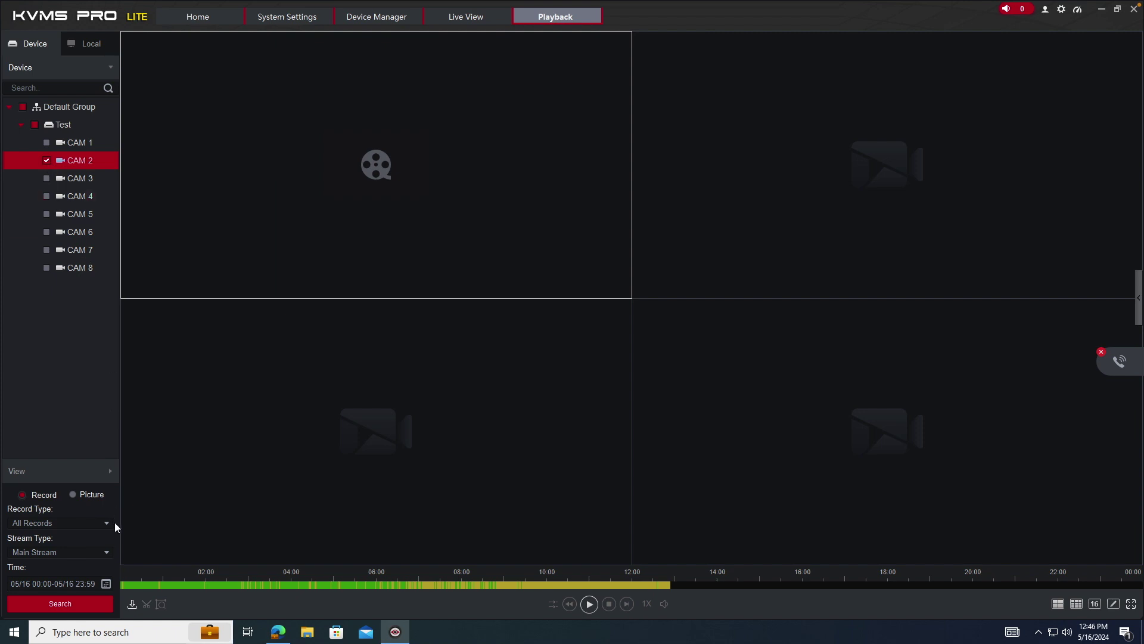
pyautogui.click(105, 584)
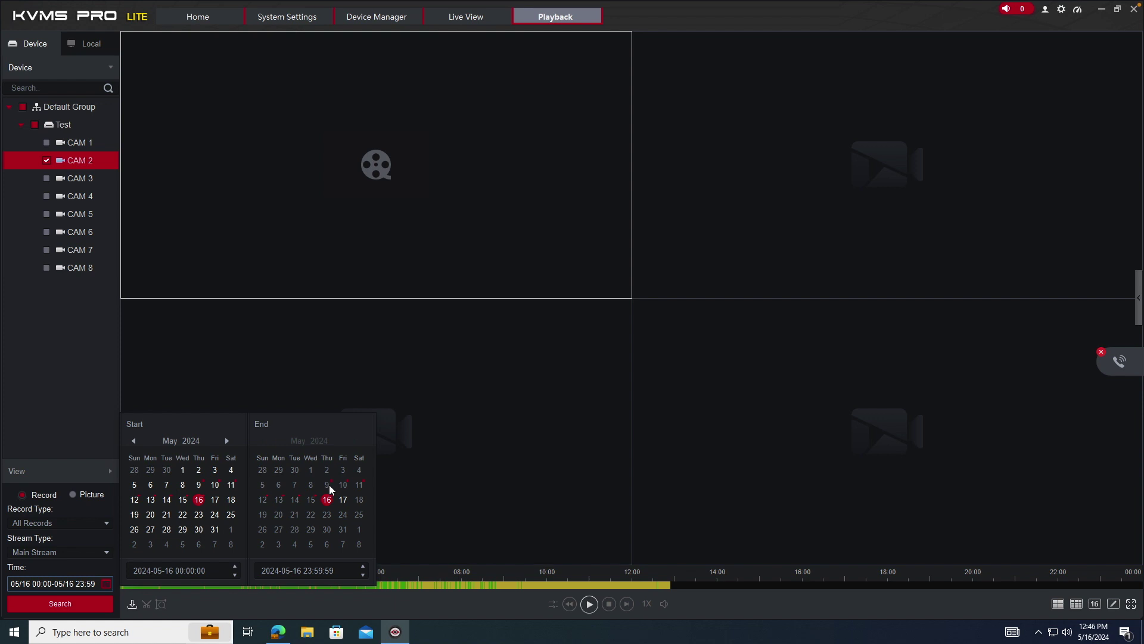